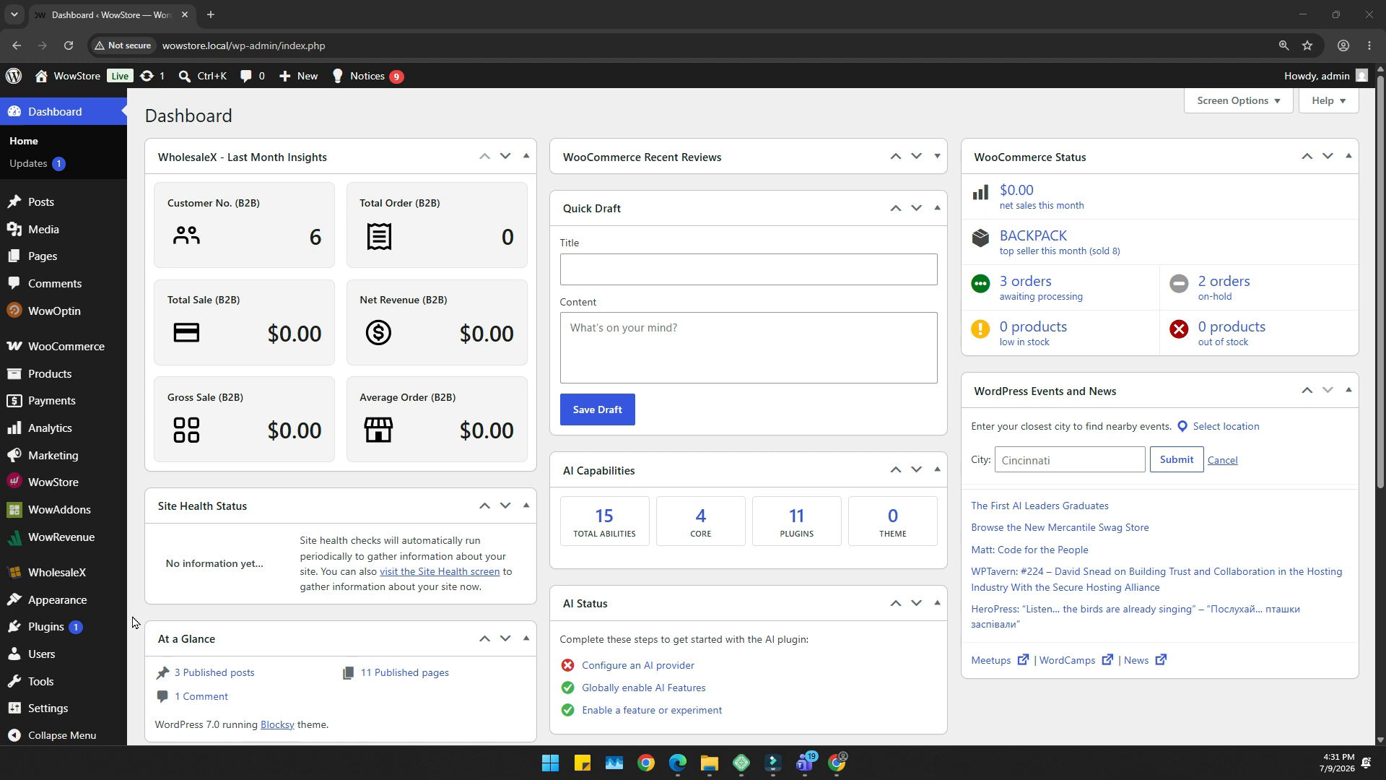
Search the add-plugin directory for wowaddons.
{"action": "mouse_move", "coordinate": [109, 627]}
{"action": "left_click", "coordinate": [165, 653]}
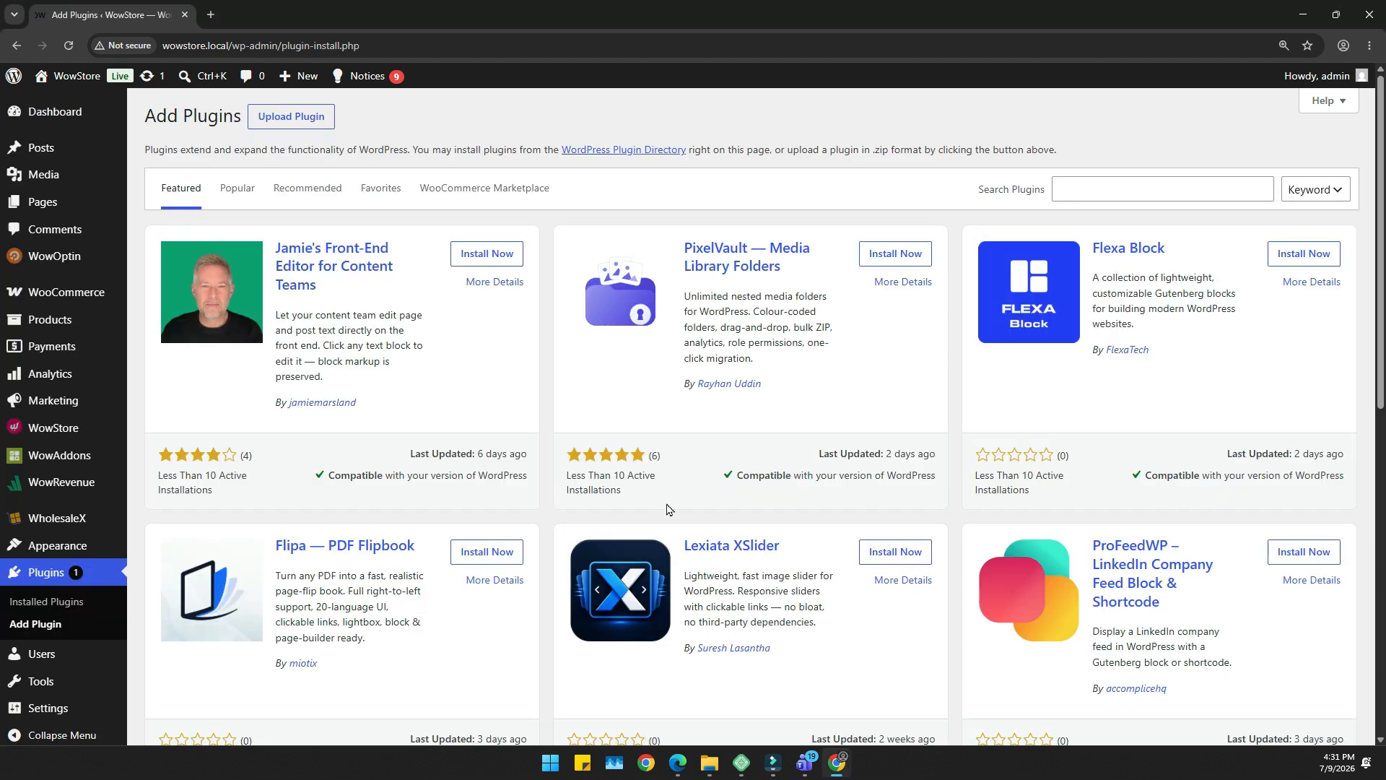
{"action": "left_click", "coordinate": [1090, 190]}
{"action": "type", "text": "wowaddons"}
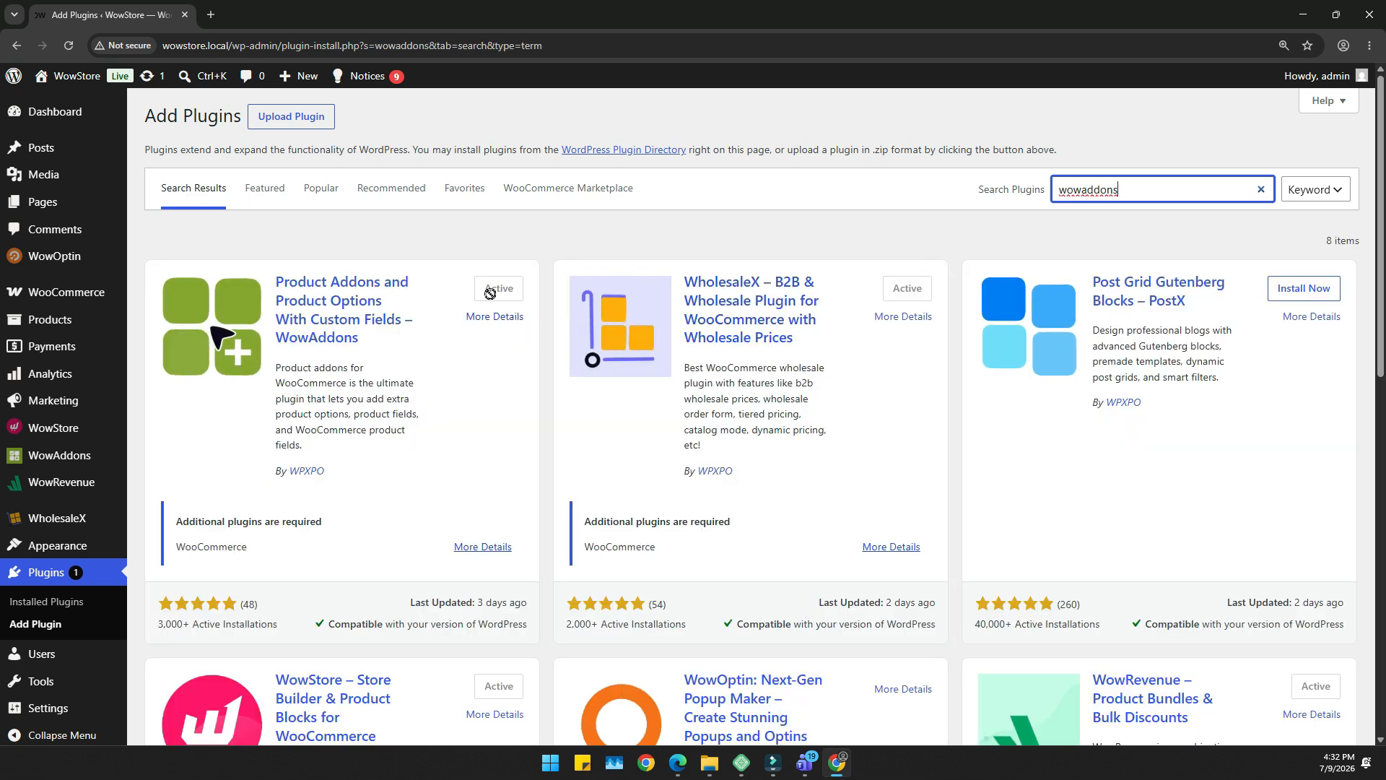
Create a new WowAddons option list named Custom T-shirt Group Order.
{"action": "mouse_move", "coordinate": [82, 465]}
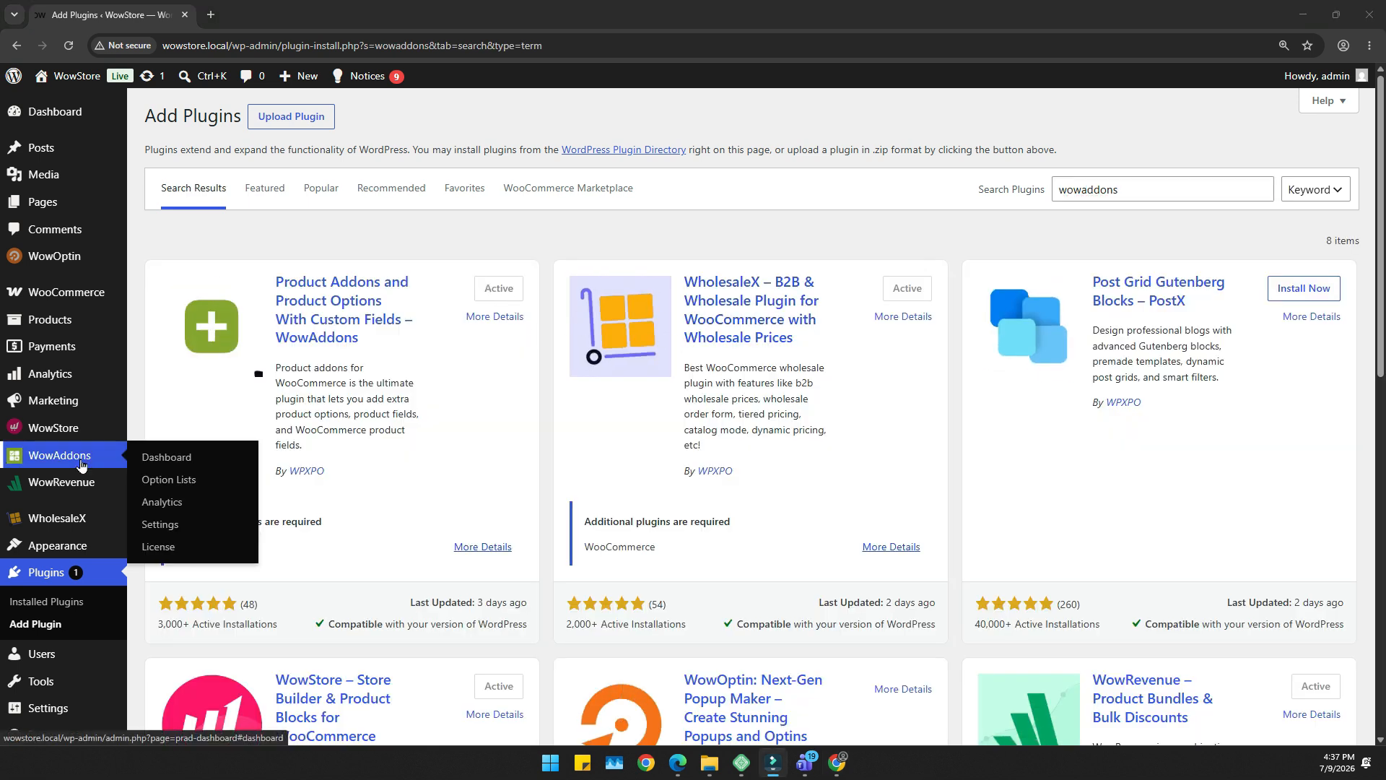
{"action": "left_click", "coordinate": [165, 457]}
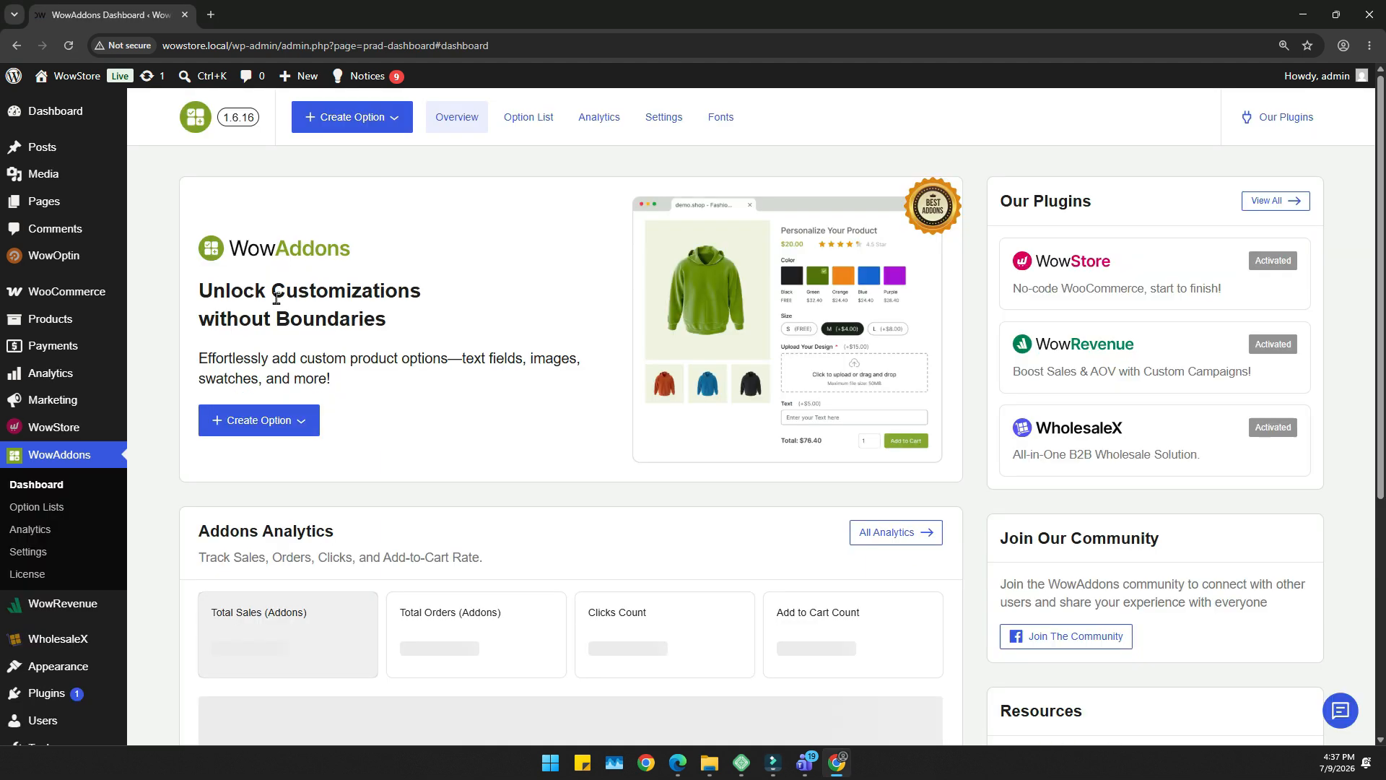
{"action": "left_click", "coordinate": [388, 130]}
{"action": "left_click", "coordinate": [390, 161]}
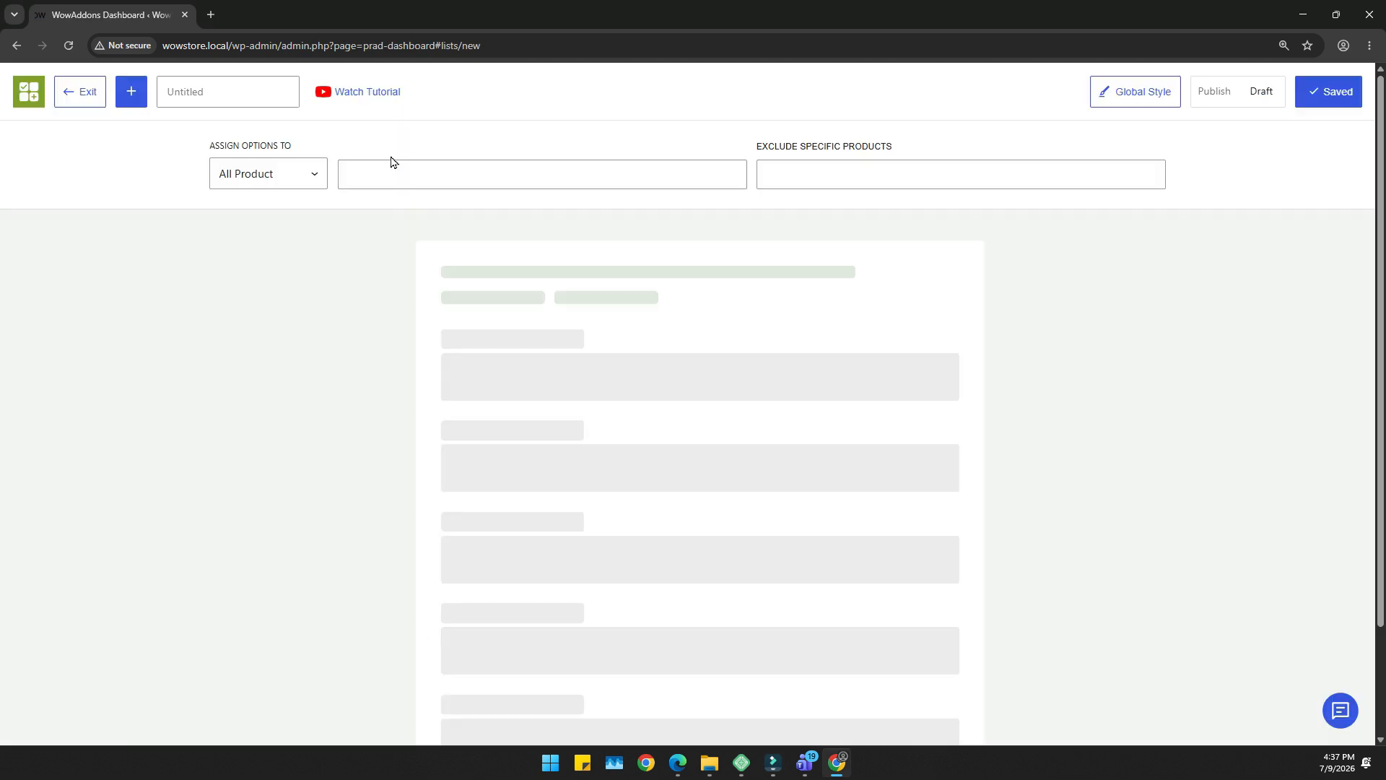
{"action": "left_click", "coordinate": [210, 92]}
{"action": "type", "text": "Custom T-shirt Group Order"}
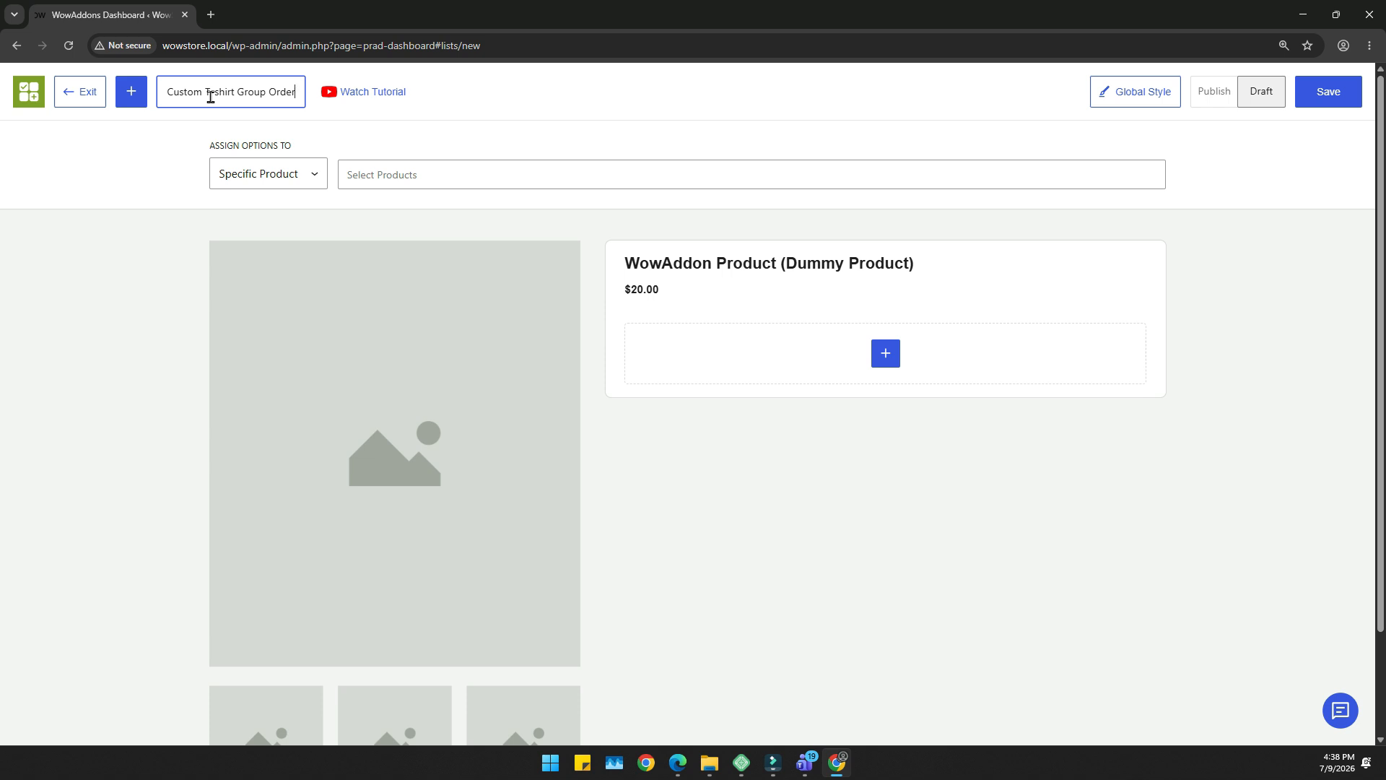
Assign the option list to the specific product Custom Premium Black T-Shirt by WowStore.
{"action": "left_click", "coordinate": [311, 178]}
{"action": "left_click", "coordinate": [370, 179]}
{"action": "left_click", "coordinate": [260, 206]}
{"action": "type", "text": "custom"}
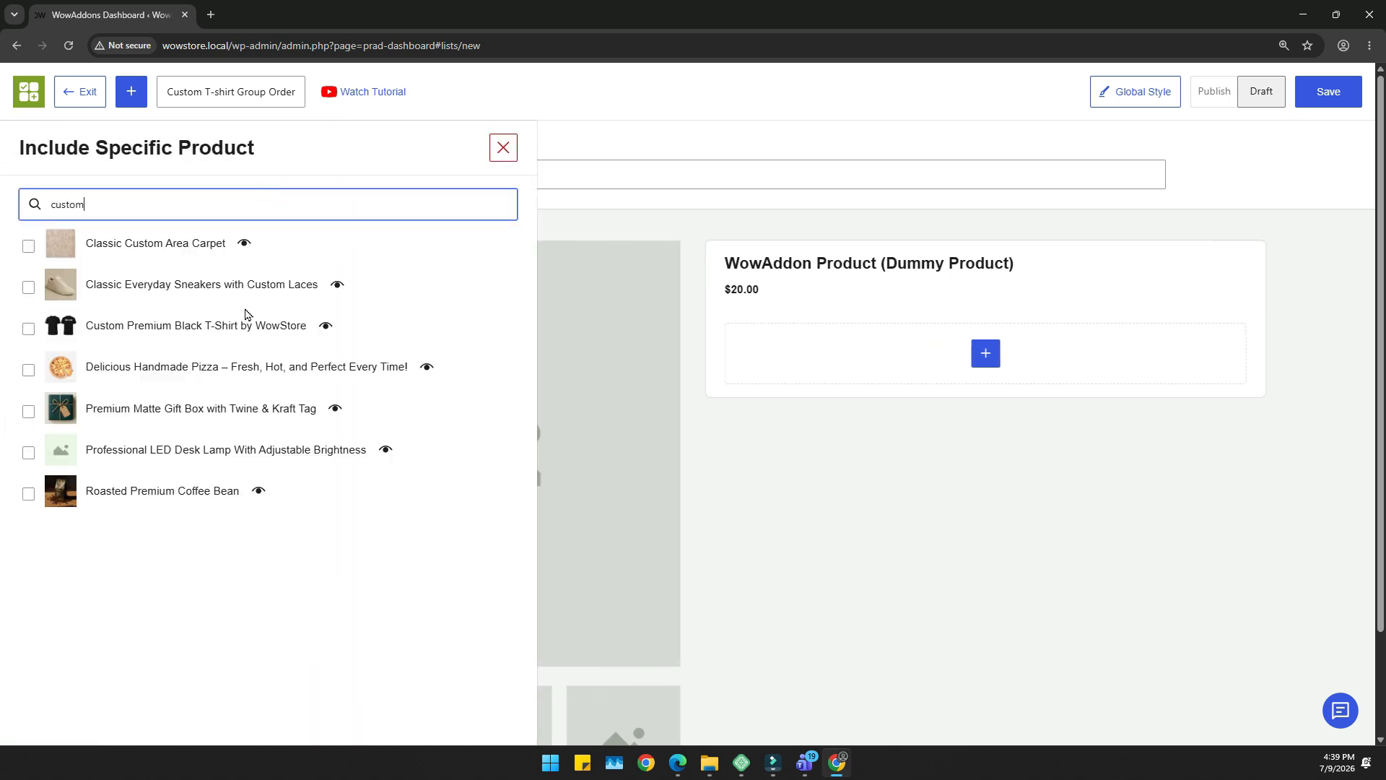
{"action": "left_click", "coordinate": [237, 325]}
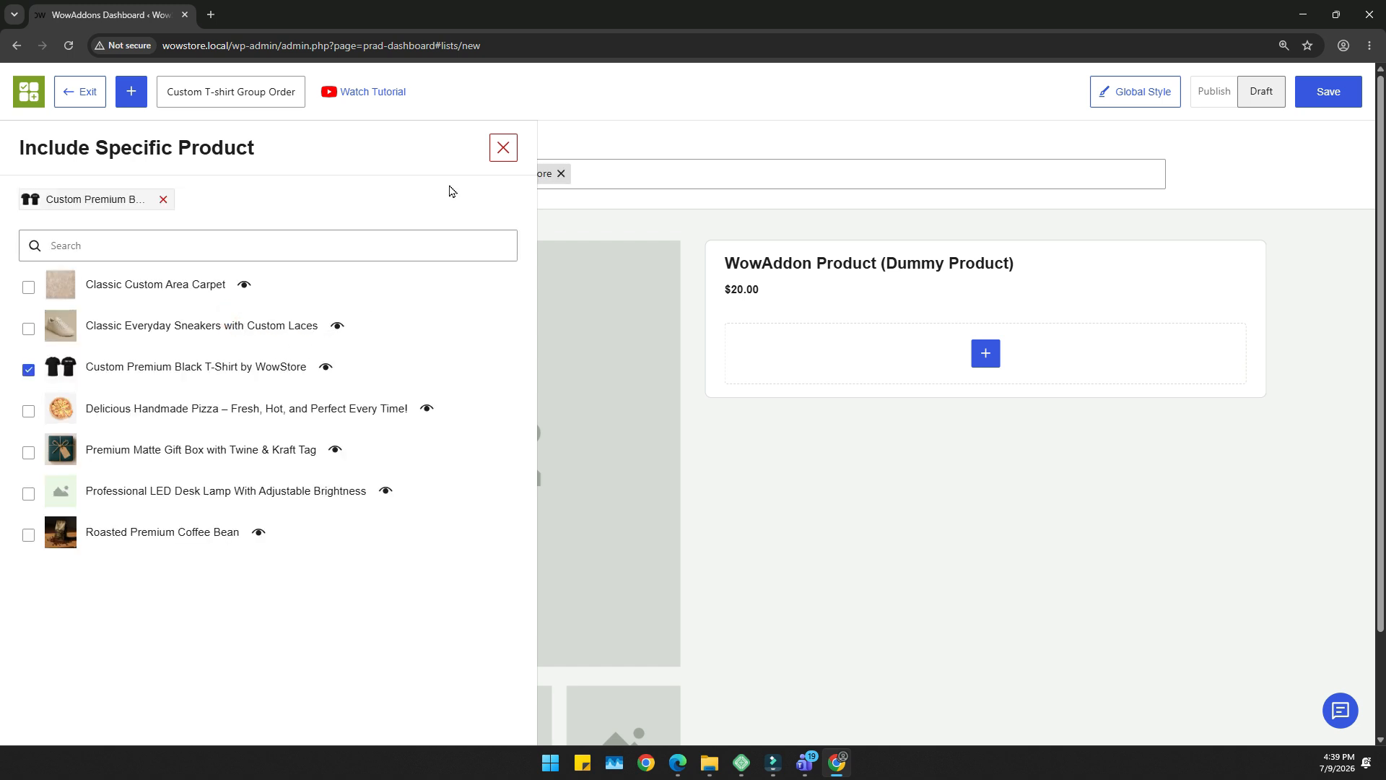
{"action": "left_click", "coordinate": [503, 148]}
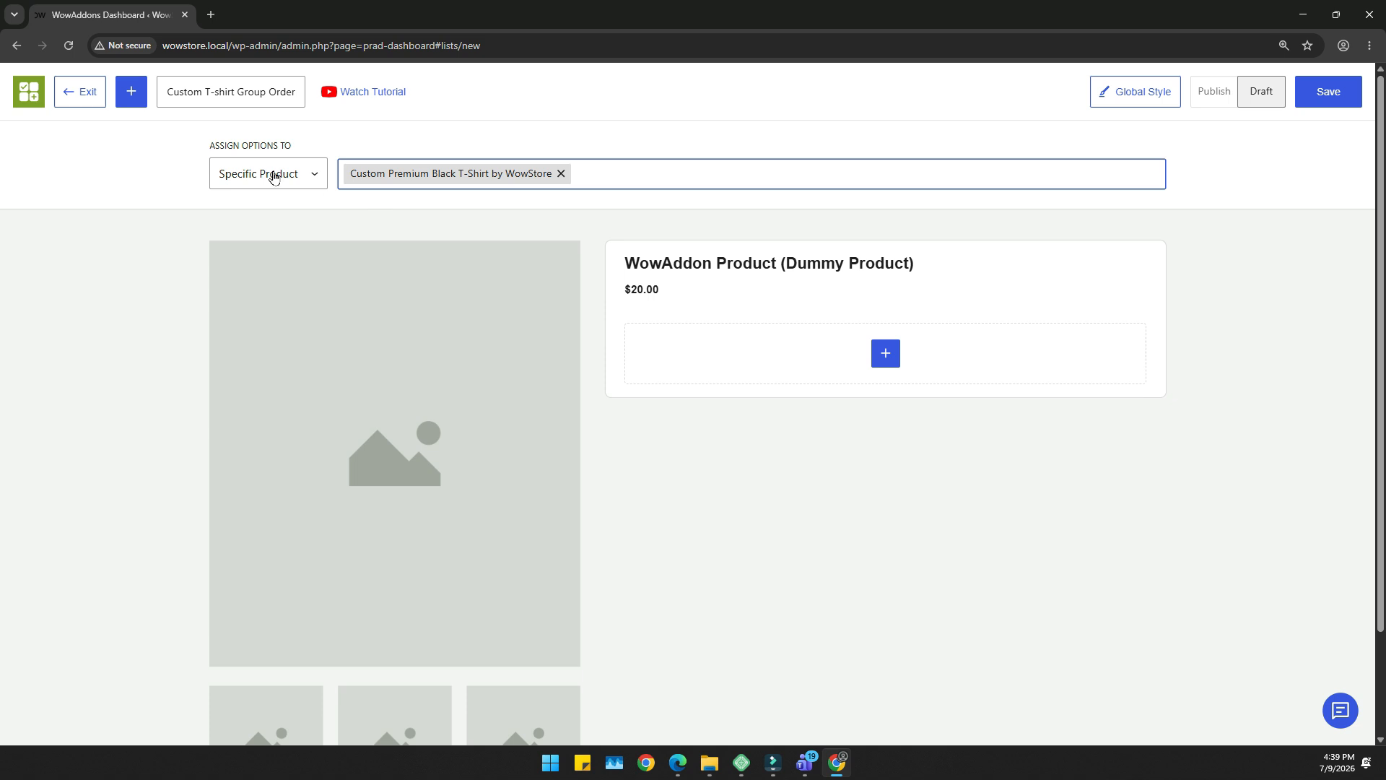
Add a Section / Repeater element and place a Dropdown and a Font Picker field inside it.
{"action": "left_click", "coordinate": [131, 94]}
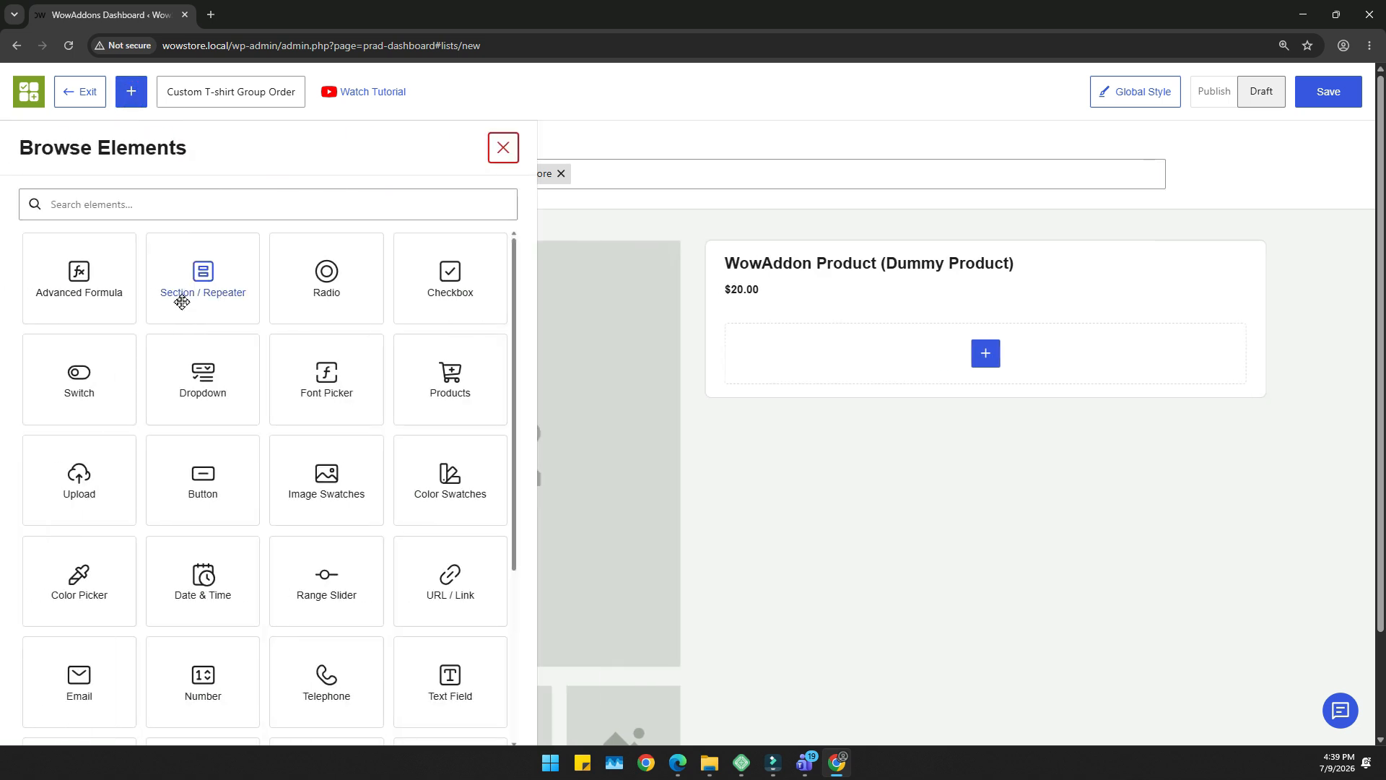
{"action": "left_click", "coordinate": [182, 302]}
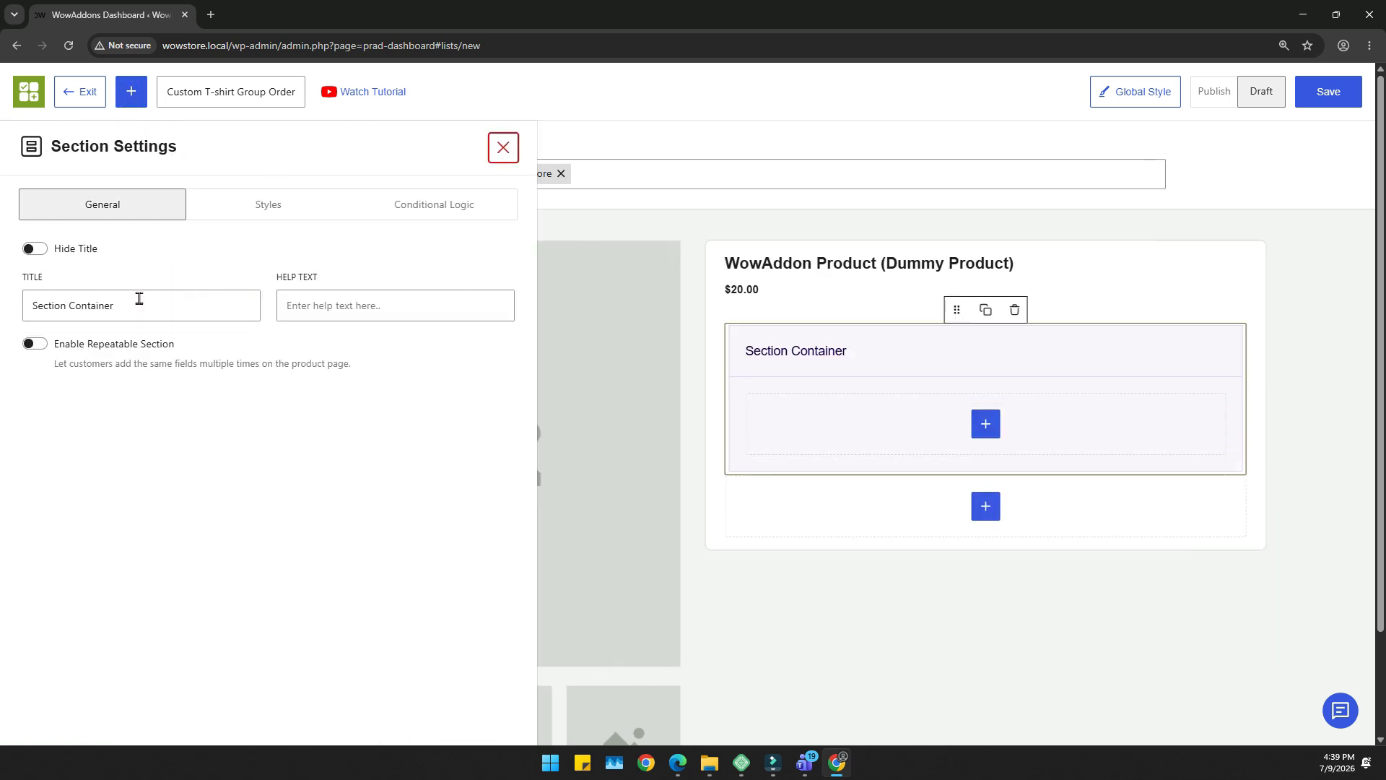
{"action": "left_click", "coordinate": [987, 426]}
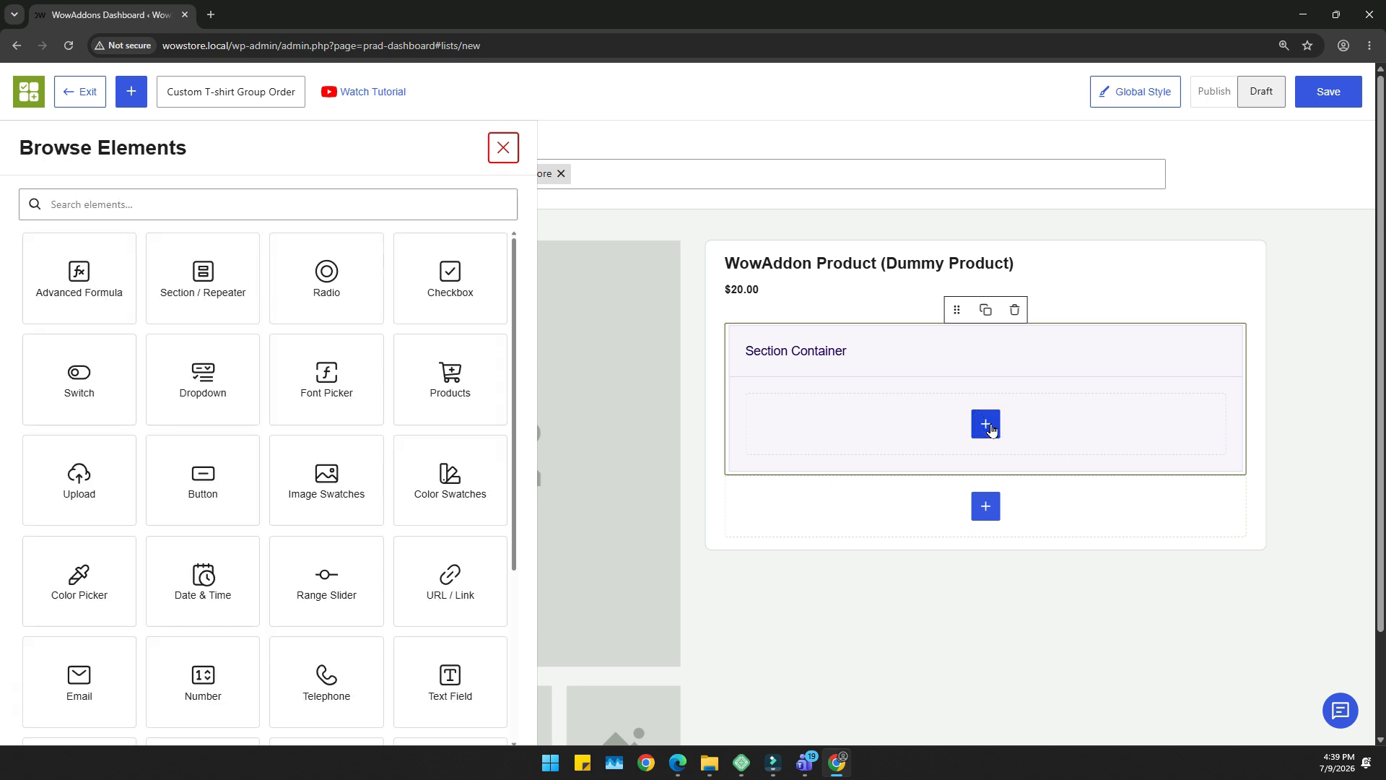
{"action": "left_click", "coordinate": [214, 392]}
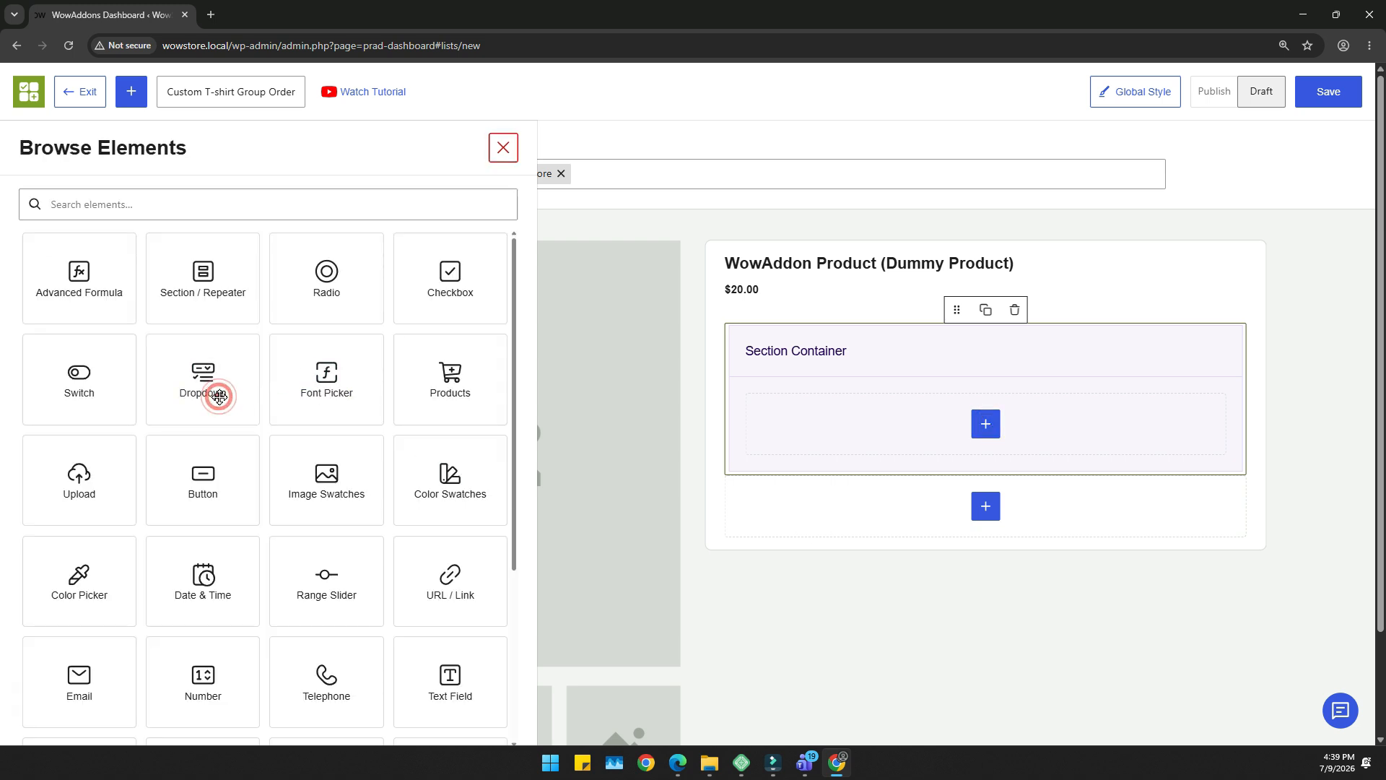
{"action": "left_click", "coordinate": [985, 527]}
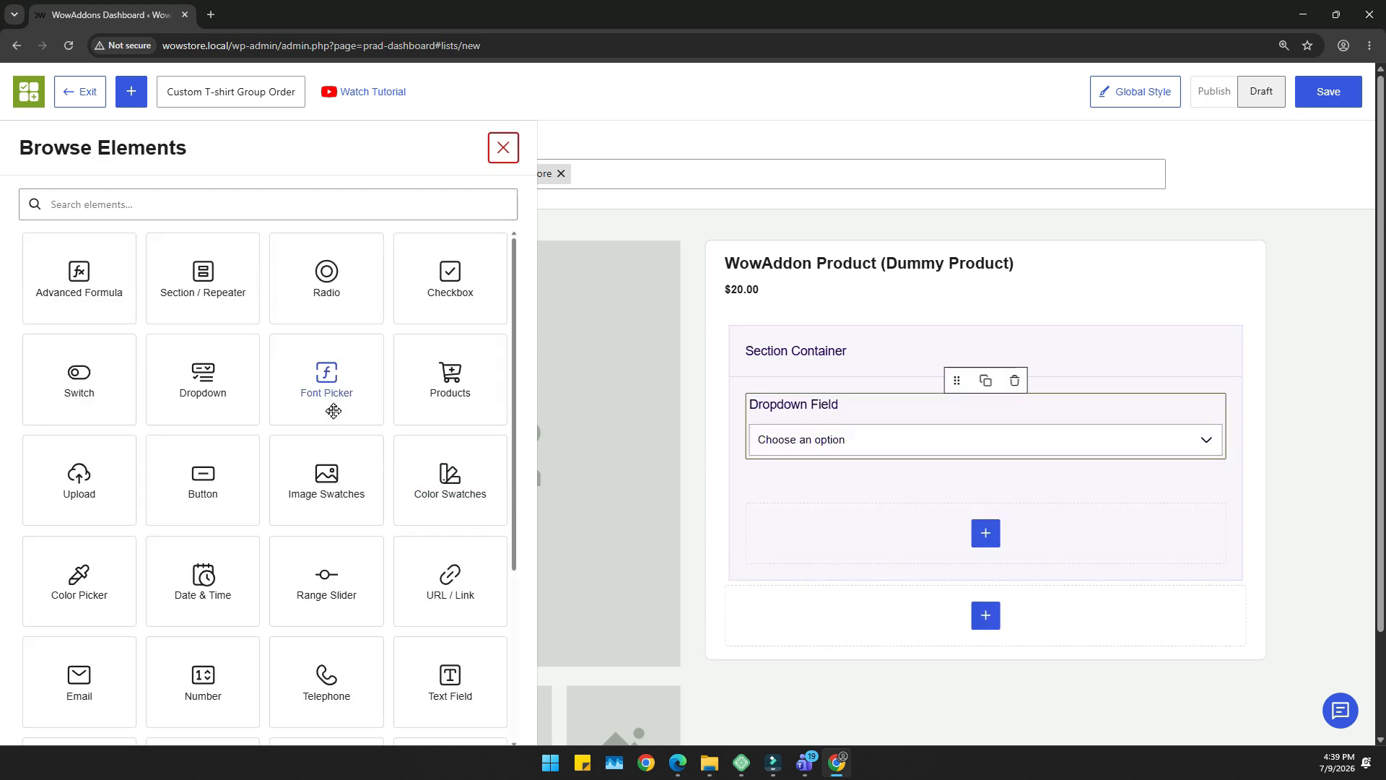
{"action": "left_click", "coordinate": [326, 370]}
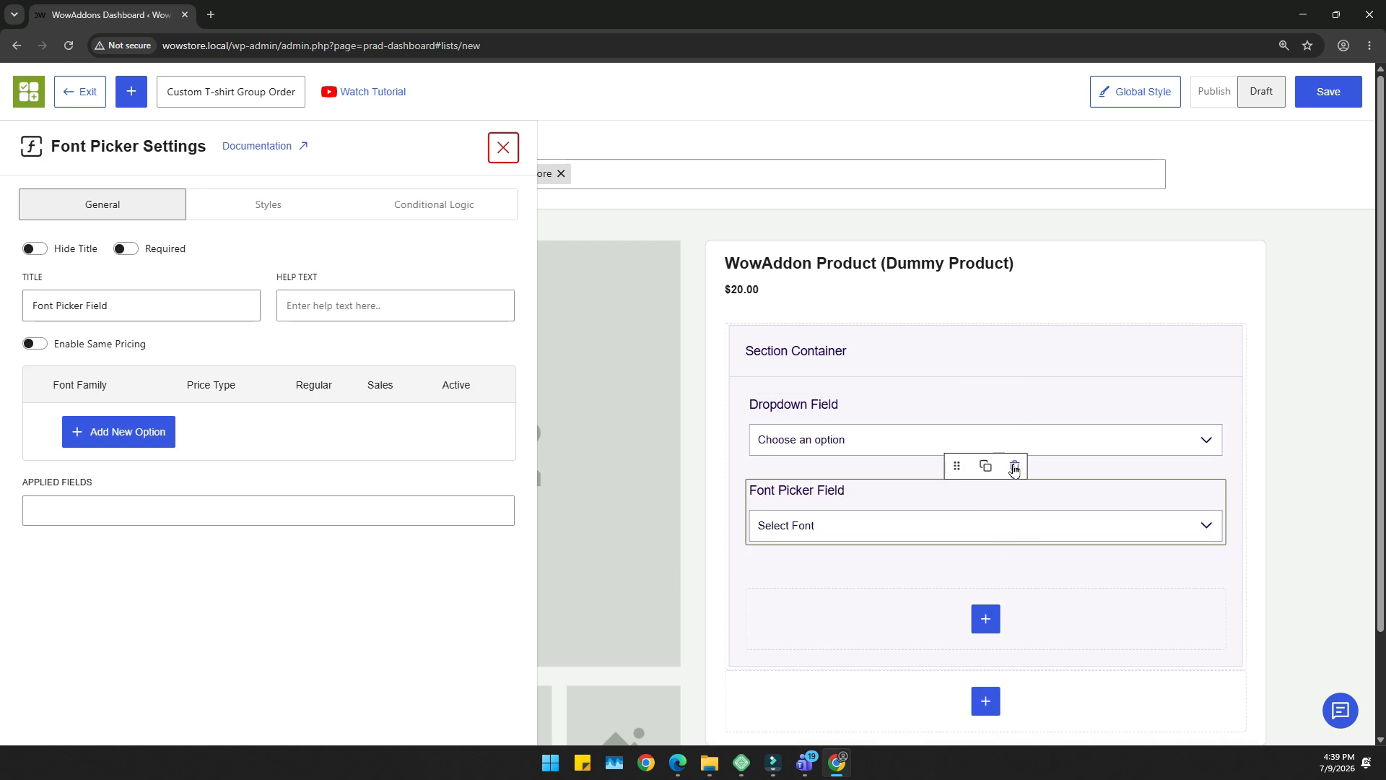
Try the repeatable option on the trial section container, and delete that section.
{"action": "left_click", "coordinate": [809, 351]}
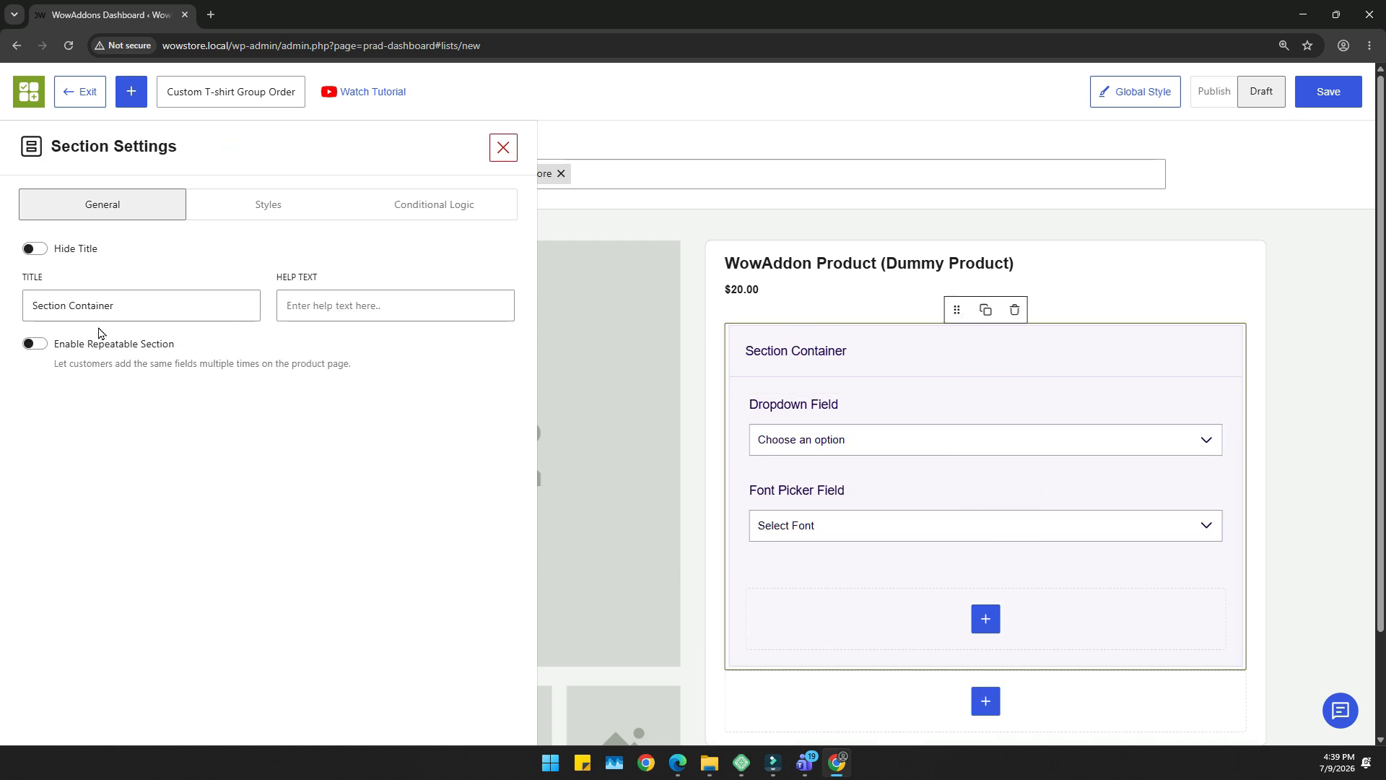
{"action": "left_click", "coordinate": [37, 344]}
{"action": "scroll", "coordinate": [847, 572], "scroll_direction": "down", "scroll_amount": 2}
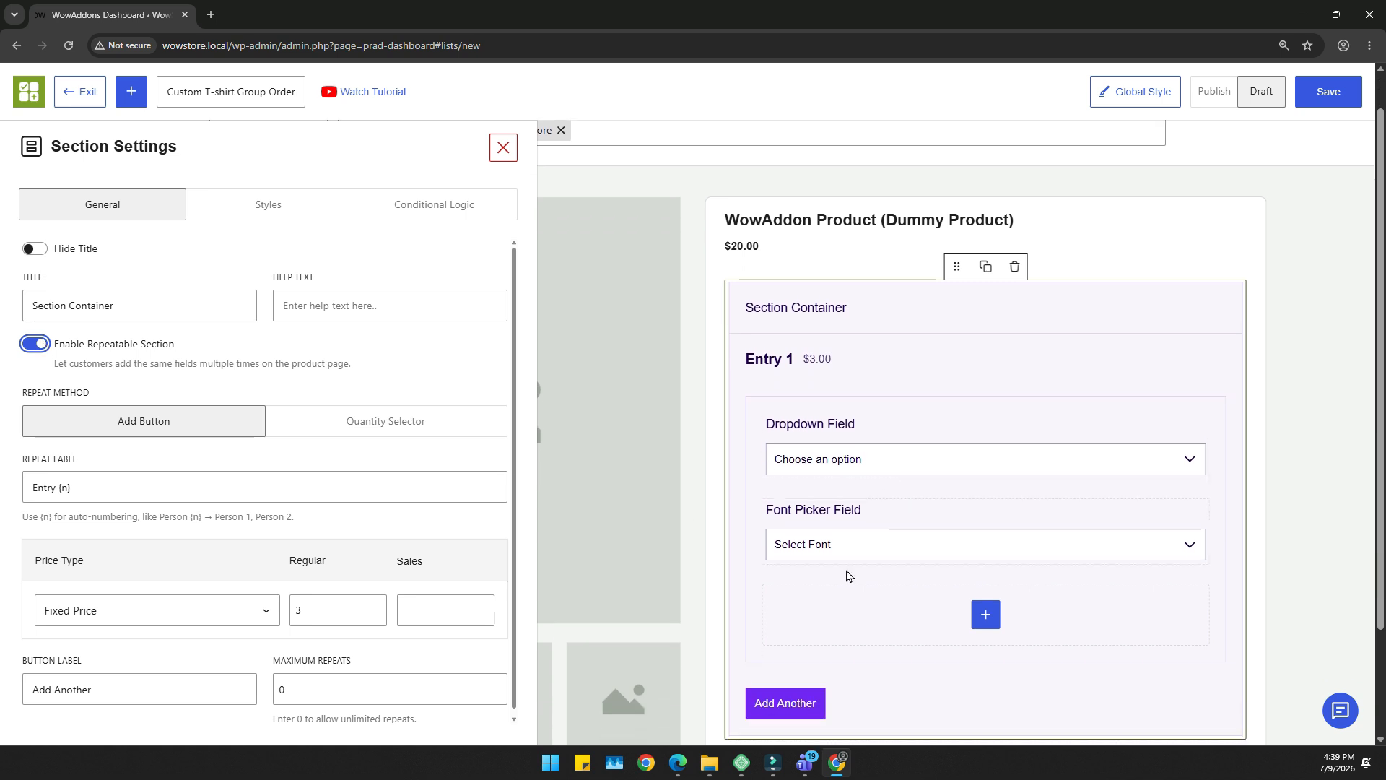
{"action": "scroll", "coordinate": [935, 371], "scroll_direction": "up", "scroll_amount": 2}
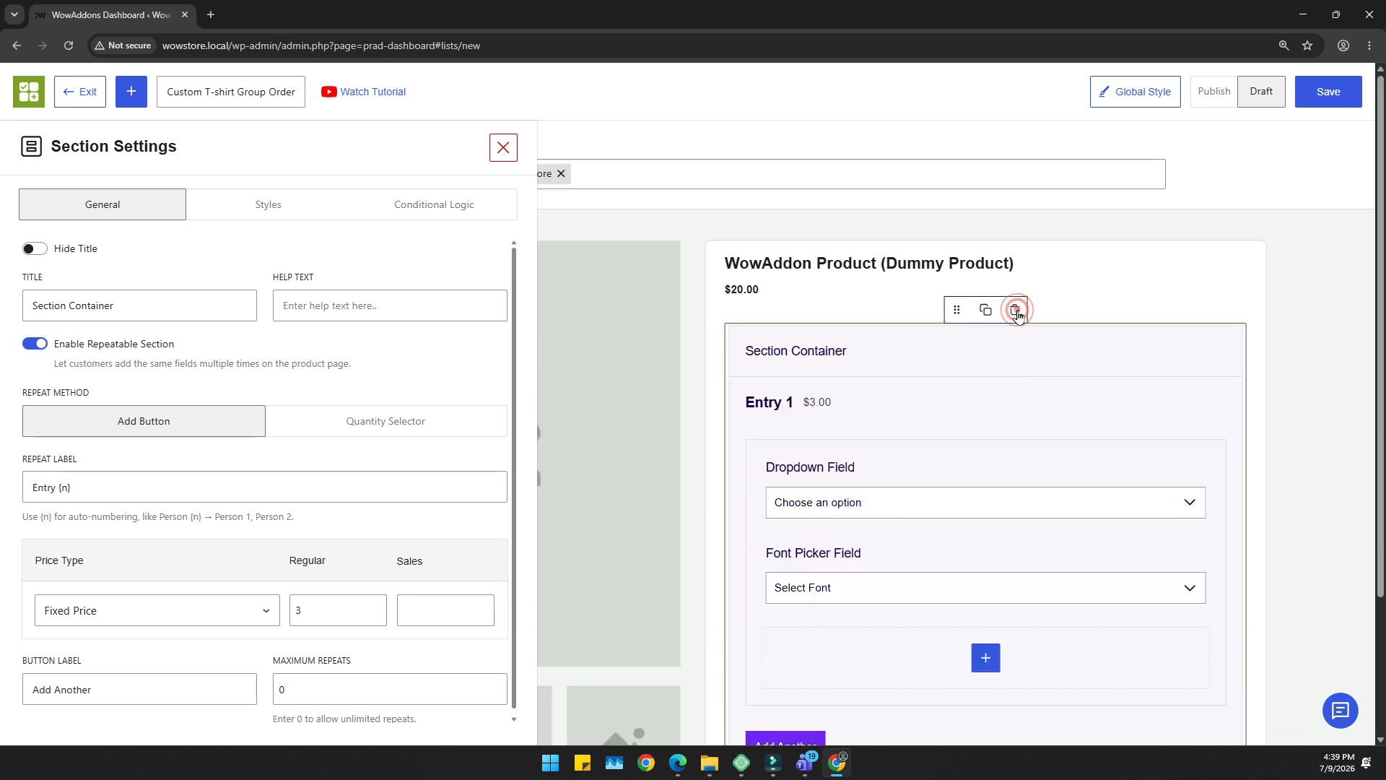
{"action": "left_click", "coordinate": [1014, 309]}
Add a fresh Section / Repeater element and title it T-Shirt Details.
{"action": "left_click", "coordinate": [888, 358]}
{"action": "left_click", "coordinate": [218, 288]}
{"action": "left_click", "coordinate": [136, 302]}
{"action": "key", "text": "ctrl+a"}
{"action": "type", "text": "T-Shirt Detail"}
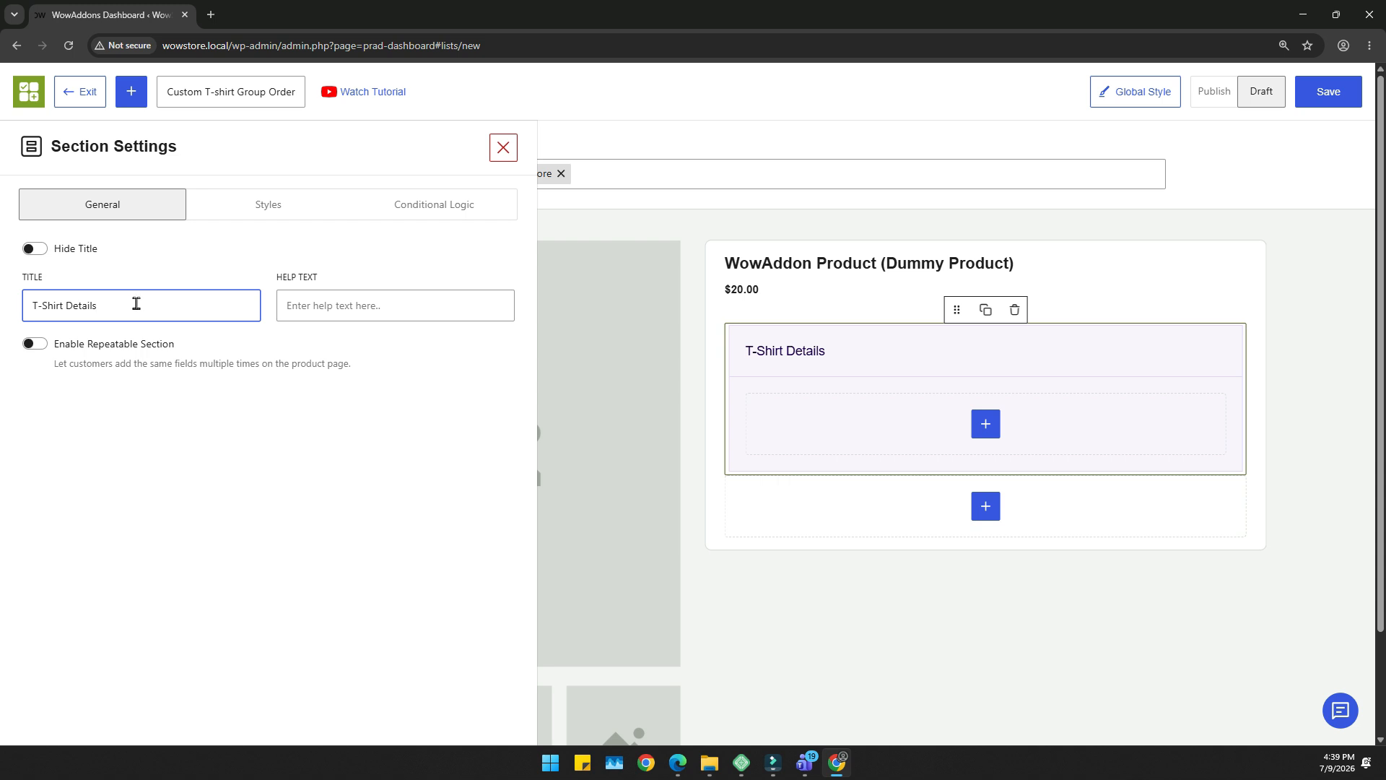
Add a Text Field inside the T-Shirt Details section and title it Name.
{"action": "left_click", "coordinate": [831, 406]}
{"action": "left_click", "coordinate": [297, 192]}
{"action": "type", "text": "text"}
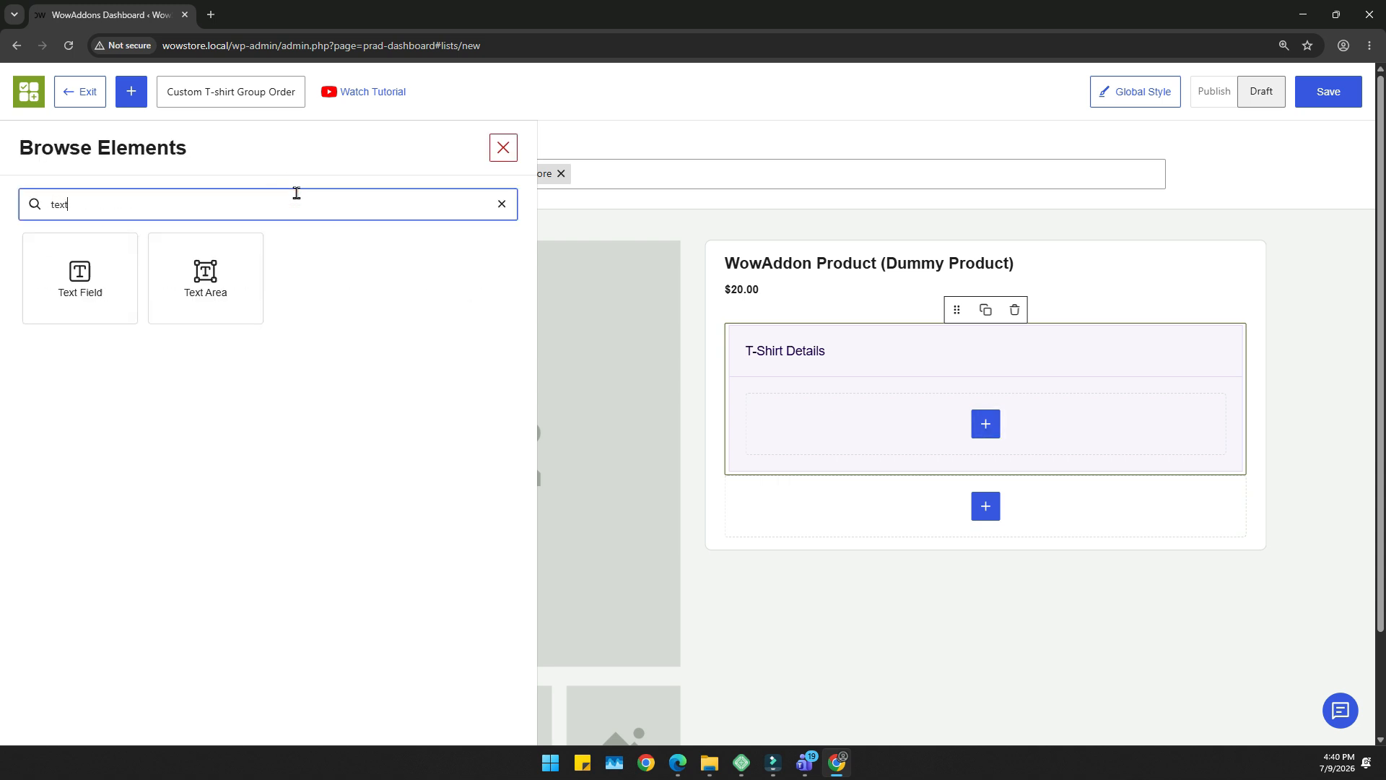
{"action": "left_click", "coordinate": [80, 278]}
{"action": "left_click", "coordinate": [111, 312]}
{"action": "key", "text": "ctrl+a"}
{"action": "type", "text": "Name"}
Give the Name field no extra cost and set its width to 50%.
{"action": "left_click", "coordinate": [214, 407]}
{"action": "left_click", "coordinate": [127, 471]}
{"action": "left_click", "coordinate": [268, 204]}
{"action": "left_click", "coordinate": [207, 415]}
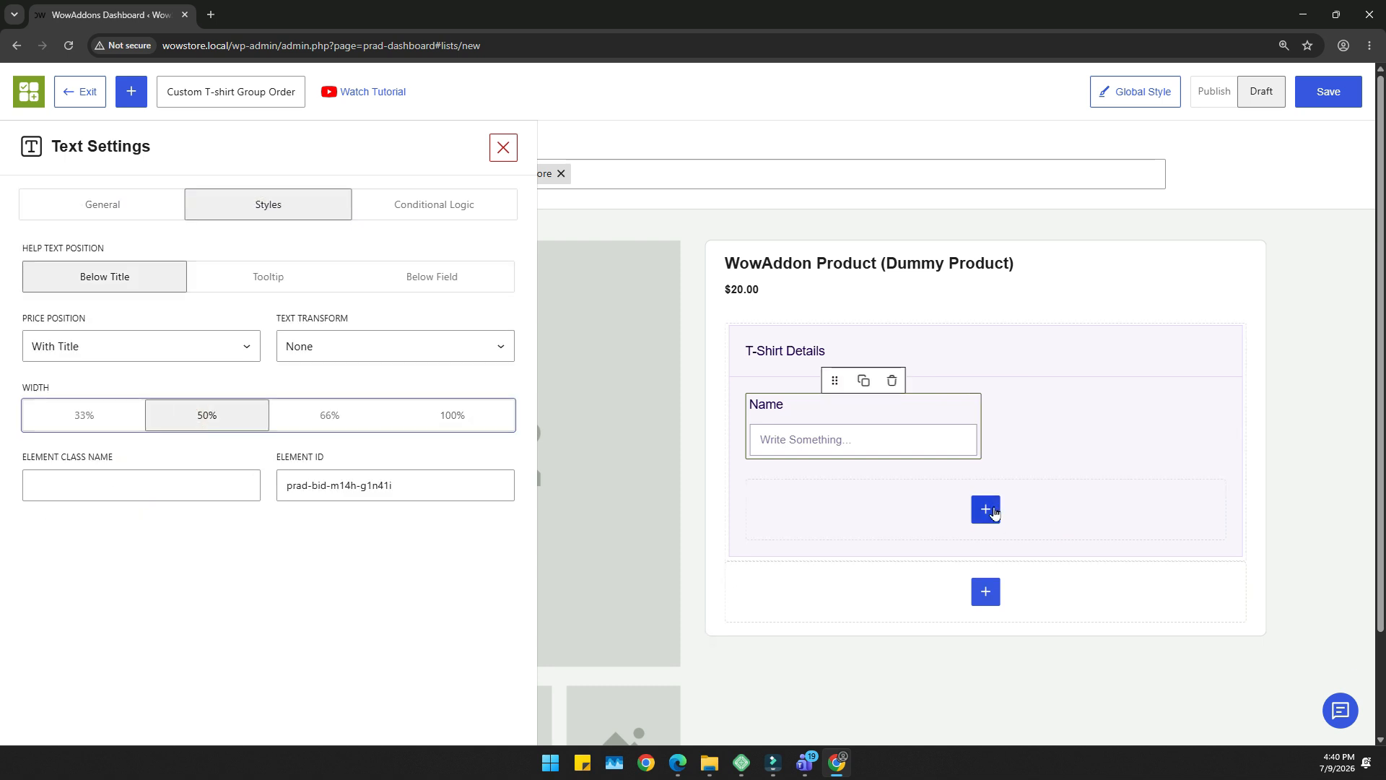
Add a Dropdown inside the T-Shirt Details section below the Name field and title it Select Size.
{"action": "left_click", "coordinate": [993, 513]}
{"action": "left_click", "coordinate": [254, 204]}
{"action": "type", "text": "drop"}
{"action": "left_click", "coordinate": [80, 266]}
{"action": "left_click", "coordinate": [72, 306]}
{"action": "key", "text": "ctrl+a"}
{"action": "type", "text": "Select Size"}
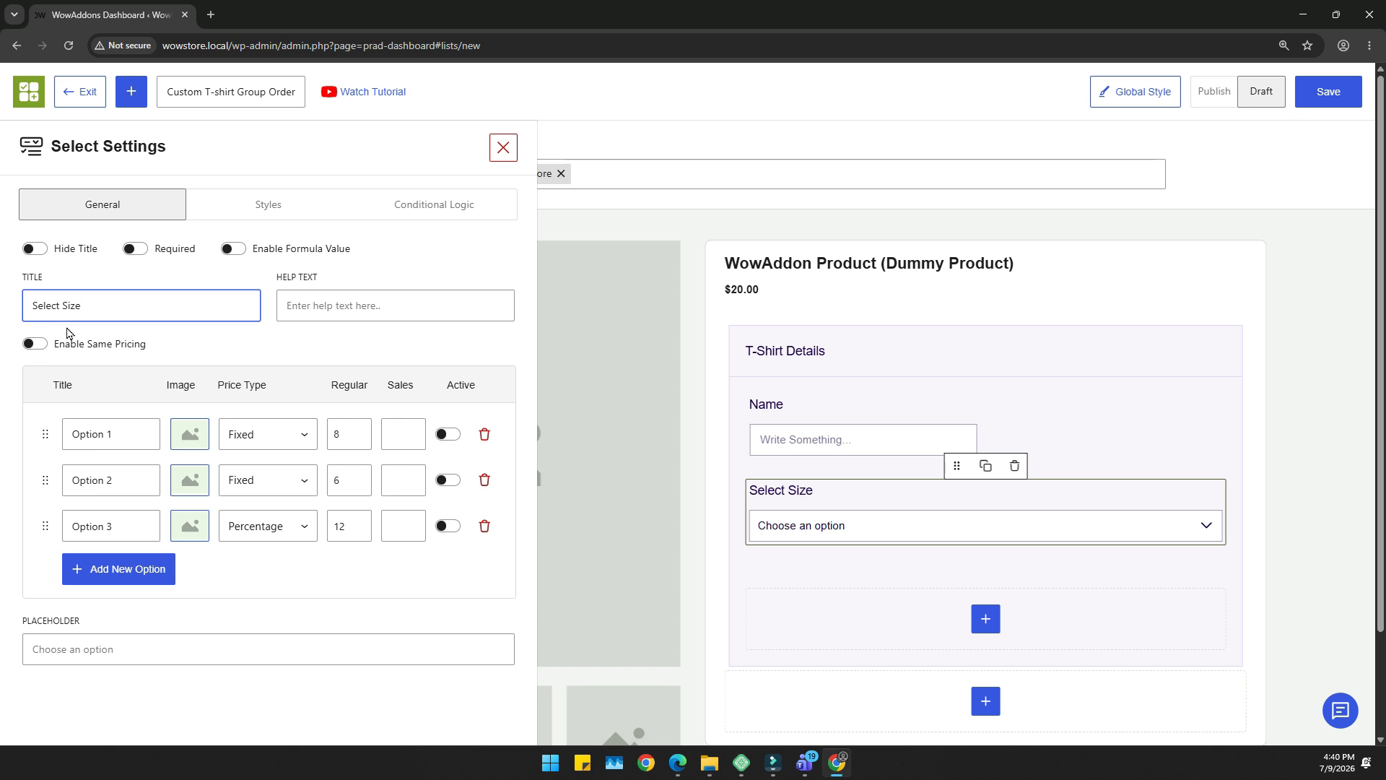
Enable same pricing for the Select Size options with the price type No Cost.
{"action": "left_click", "coordinate": [32, 343]}
{"action": "left_click", "coordinate": [100, 400]}
{"action": "left_click", "coordinate": [87, 462]}
Rename the three Select Size options as M, L and XL, and set the dropdown's width to 50%.
{"action": "left_click", "coordinate": [114, 500]}
{"action": "key", "text": "ctrl+a"}
{"action": "type", "text": "M"}
{"action": "left_click", "coordinate": [124, 560]}
{"action": "key", "text": "ctrl+a"}
{"action": "type", "text": "L"}
{"action": "left_click", "coordinate": [108, 586]}
{"action": "key", "text": "ctrl+a"}
{"action": "type", "text": "XL"}
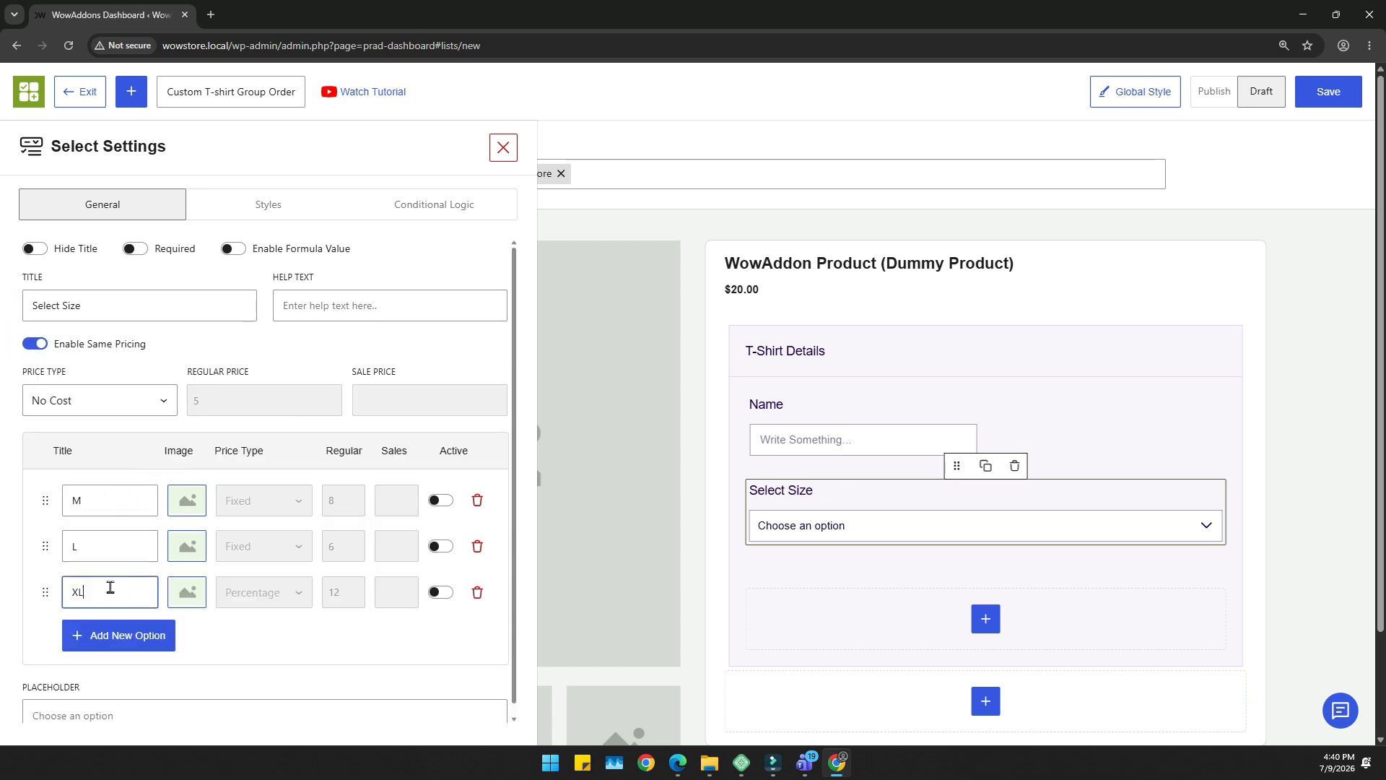
{"action": "left_click", "coordinate": [268, 204]}
{"action": "left_click", "coordinate": [206, 346]}
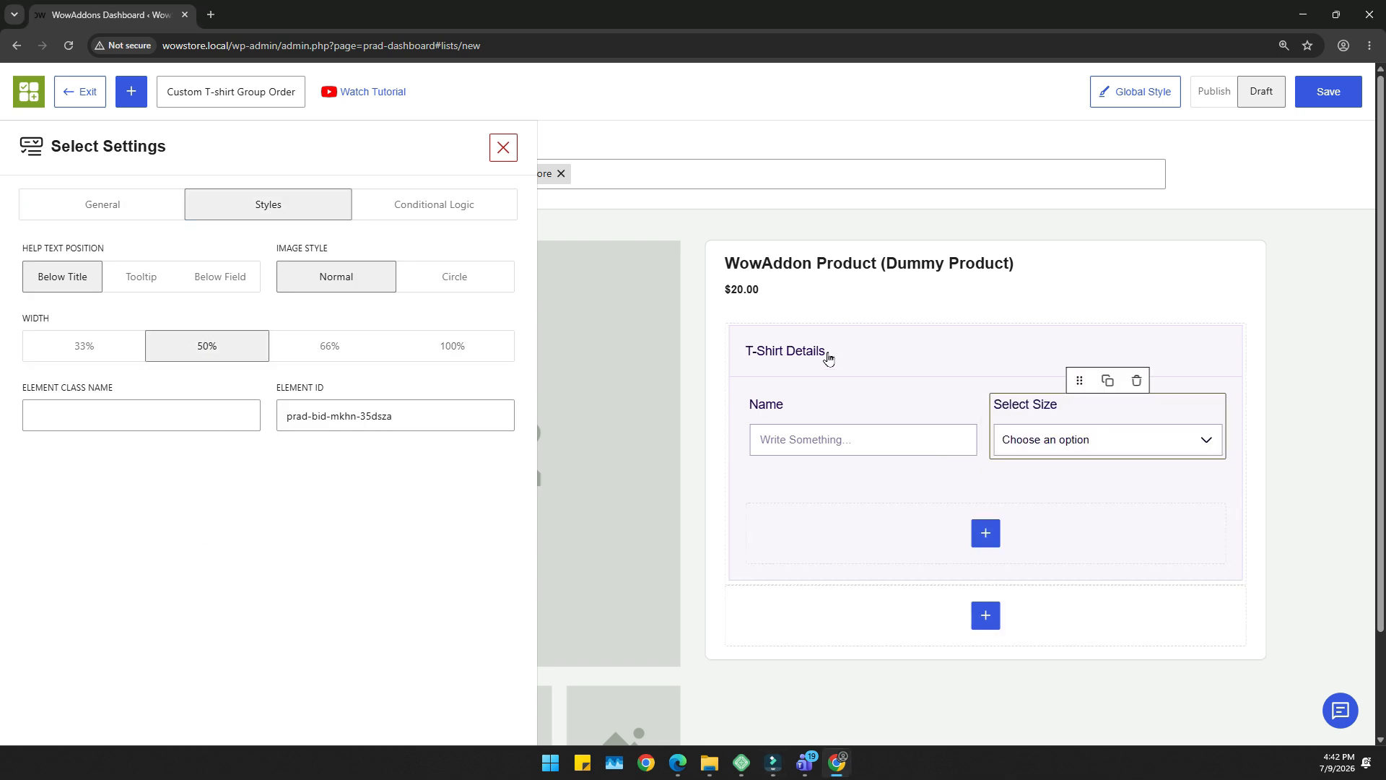
Try hiding the T-Shirt Details section's title and show it again.
{"action": "left_click", "coordinate": [830, 354]}
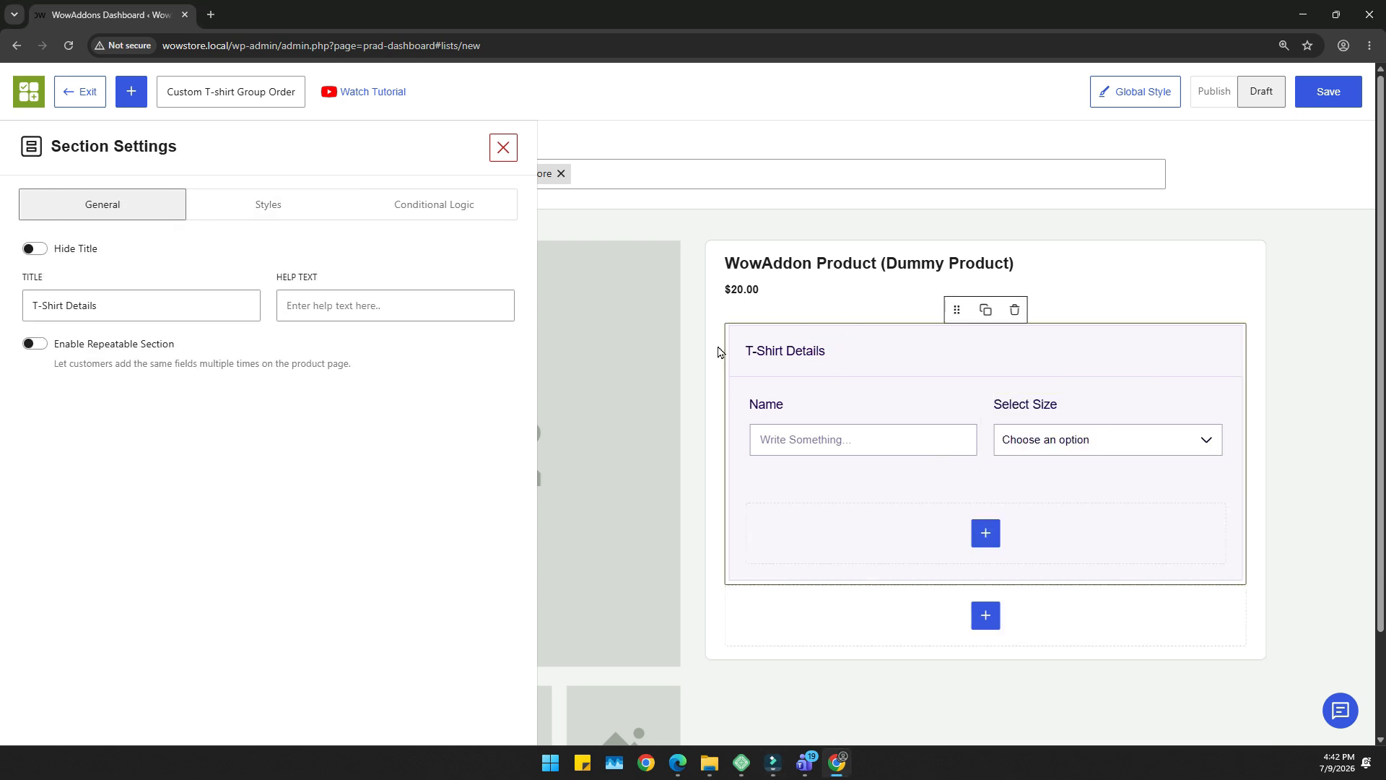
{"action": "left_click", "coordinate": [30, 253]}
{"action": "left_click", "coordinate": [34, 249]}
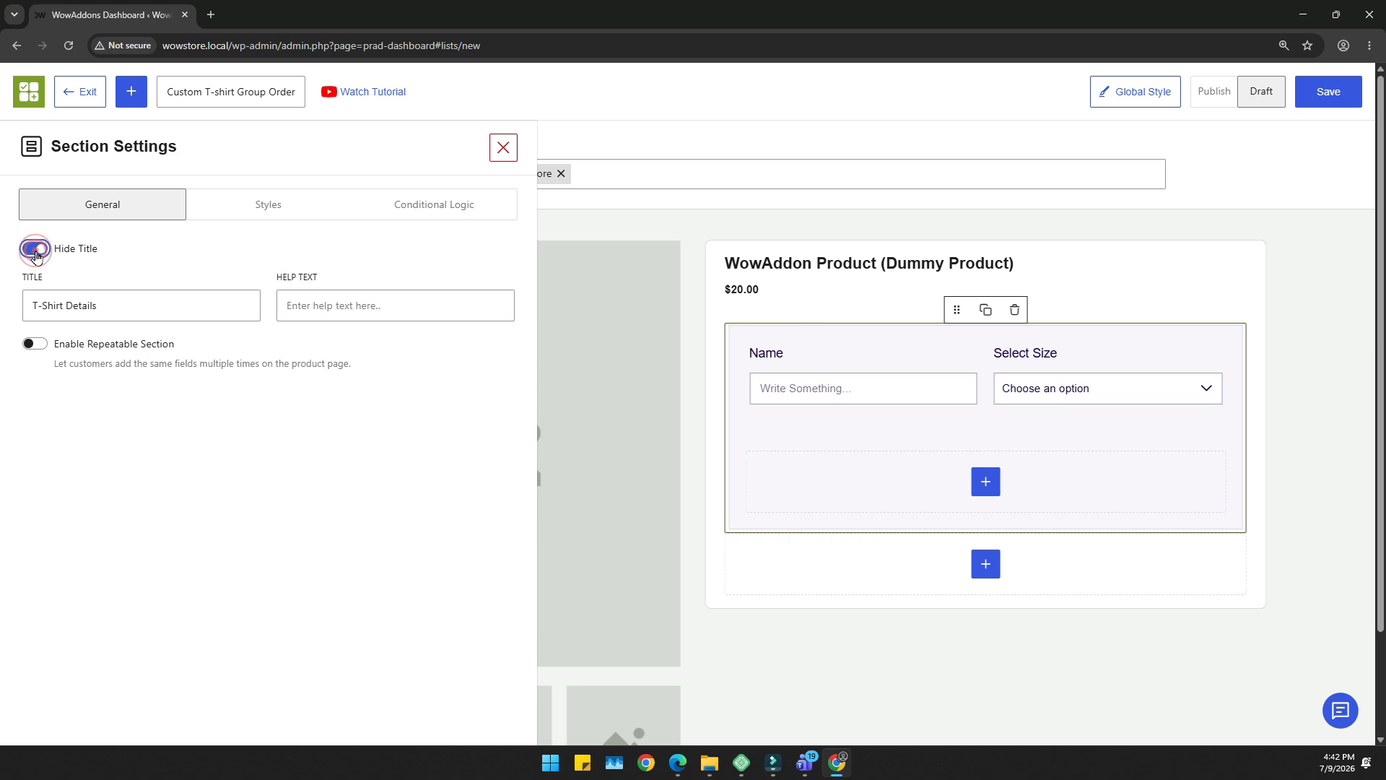
Try the Accordion style on the T-Shirt Details section, collapsing and expanding it, and restore the Section style.
{"action": "left_click", "coordinate": [267, 202]}
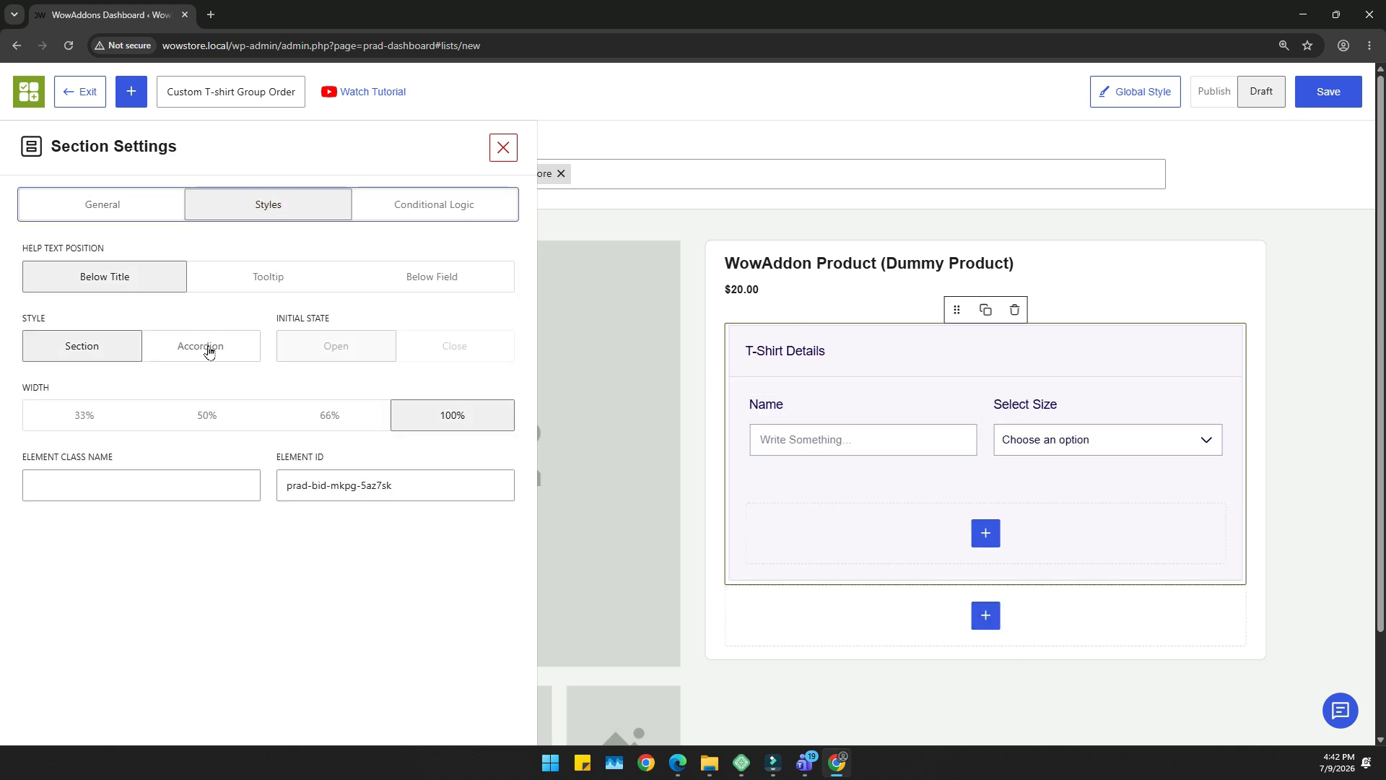
{"action": "left_click", "coordinate": [206, 346]}
{"action": "left_click", "coordinate": [1219, 356]}
{"action": "left_click", "coordinate": [1219, 358]}
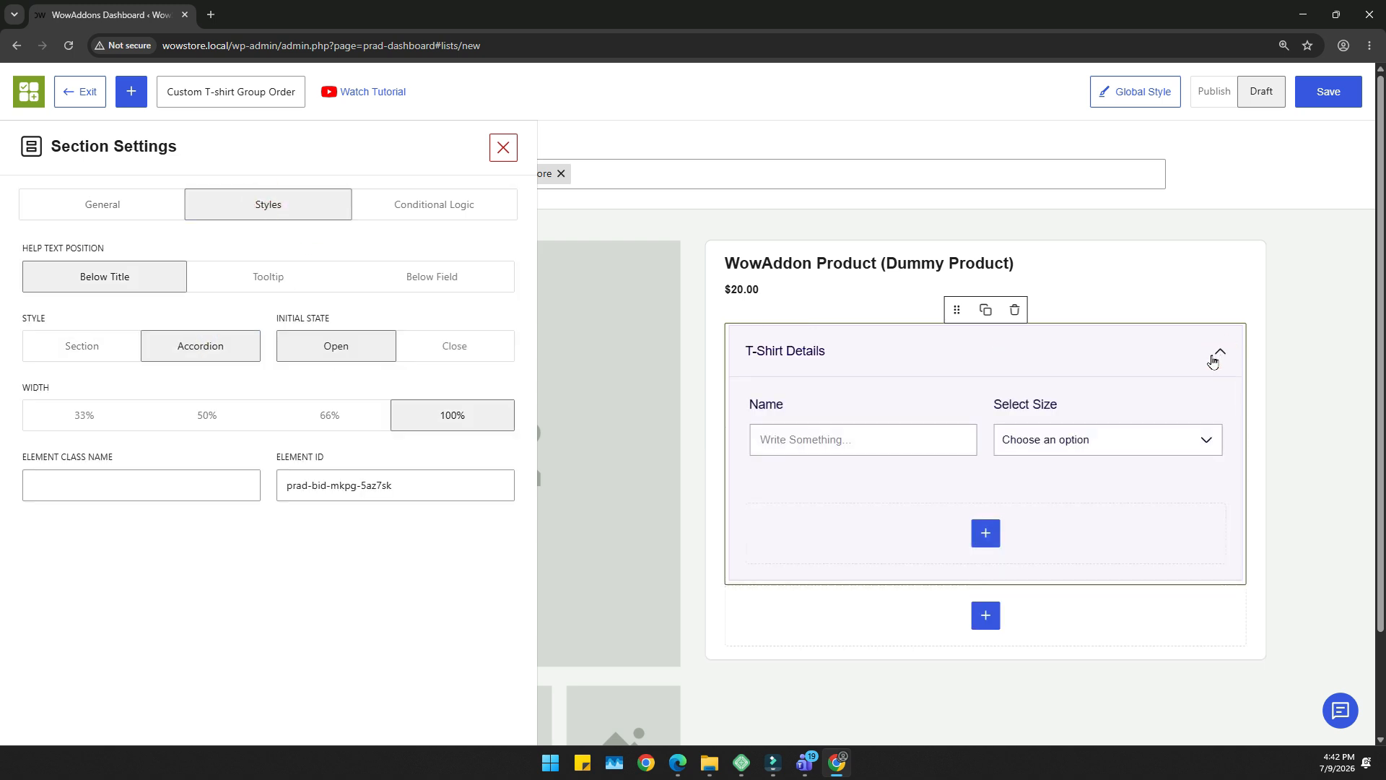
{"action": "left_click", "coordinate": [102, 349]}
Enable the repeatable section option for the T-Shirt Details section.
{"action": "left_click", "coordinate": [119, 207]}
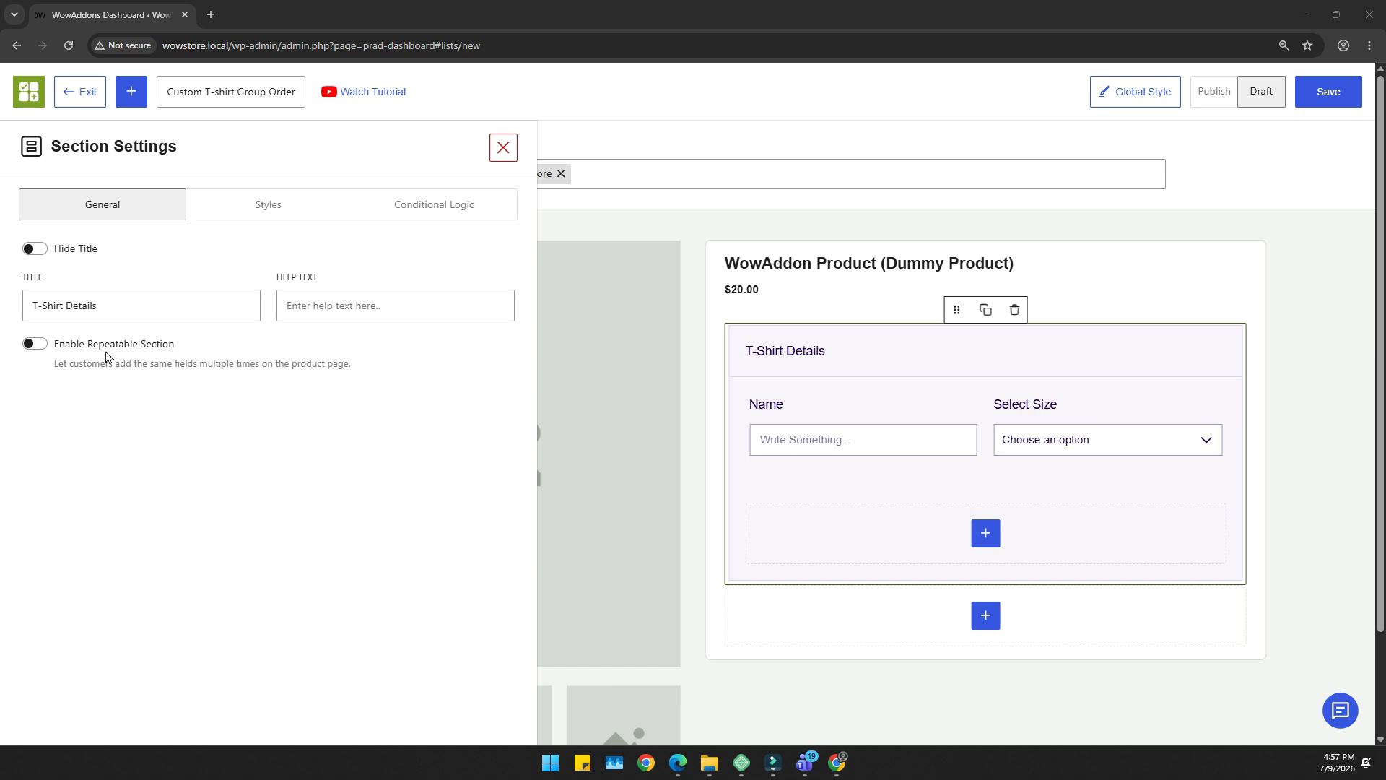
{"action": "left_click", "coordinate": [39, 346]}
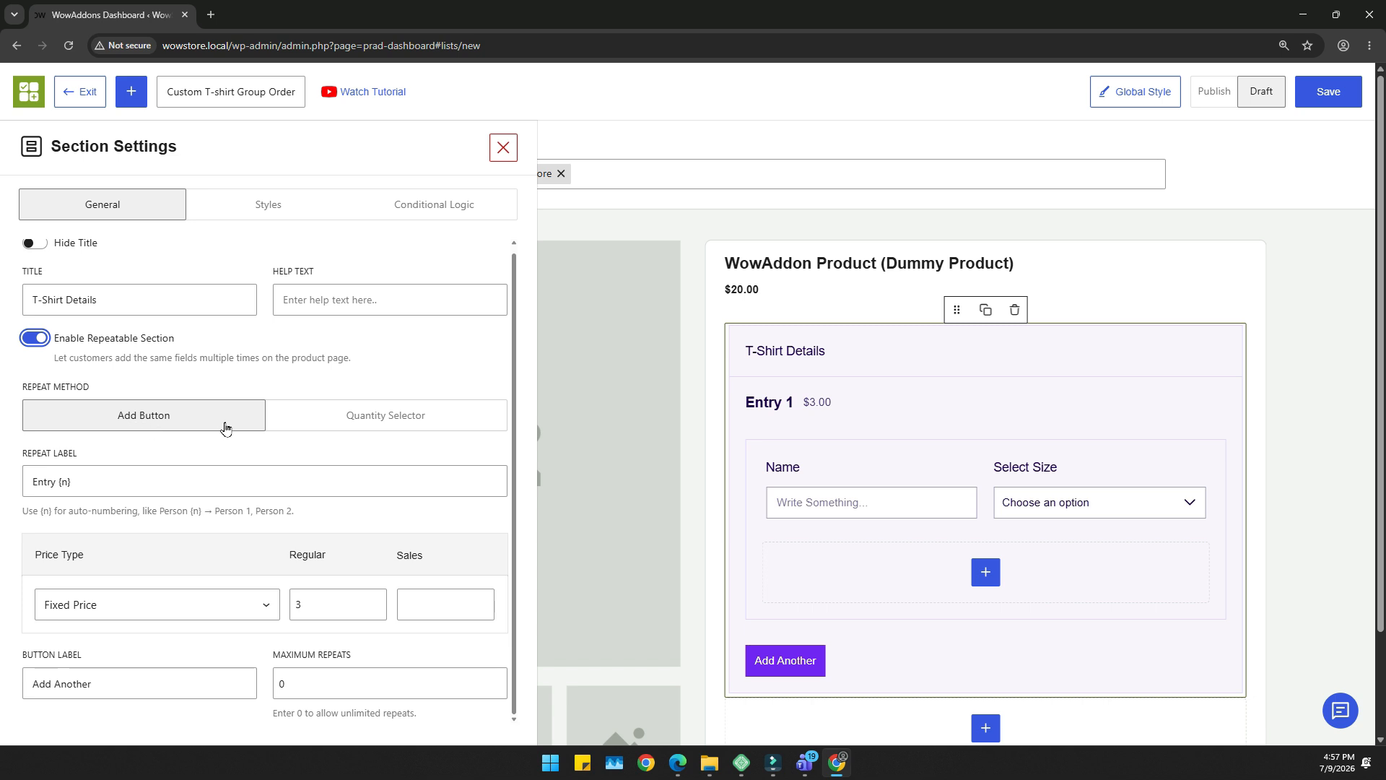
{"action": "triple_click", "coordinate": [40, 387]}
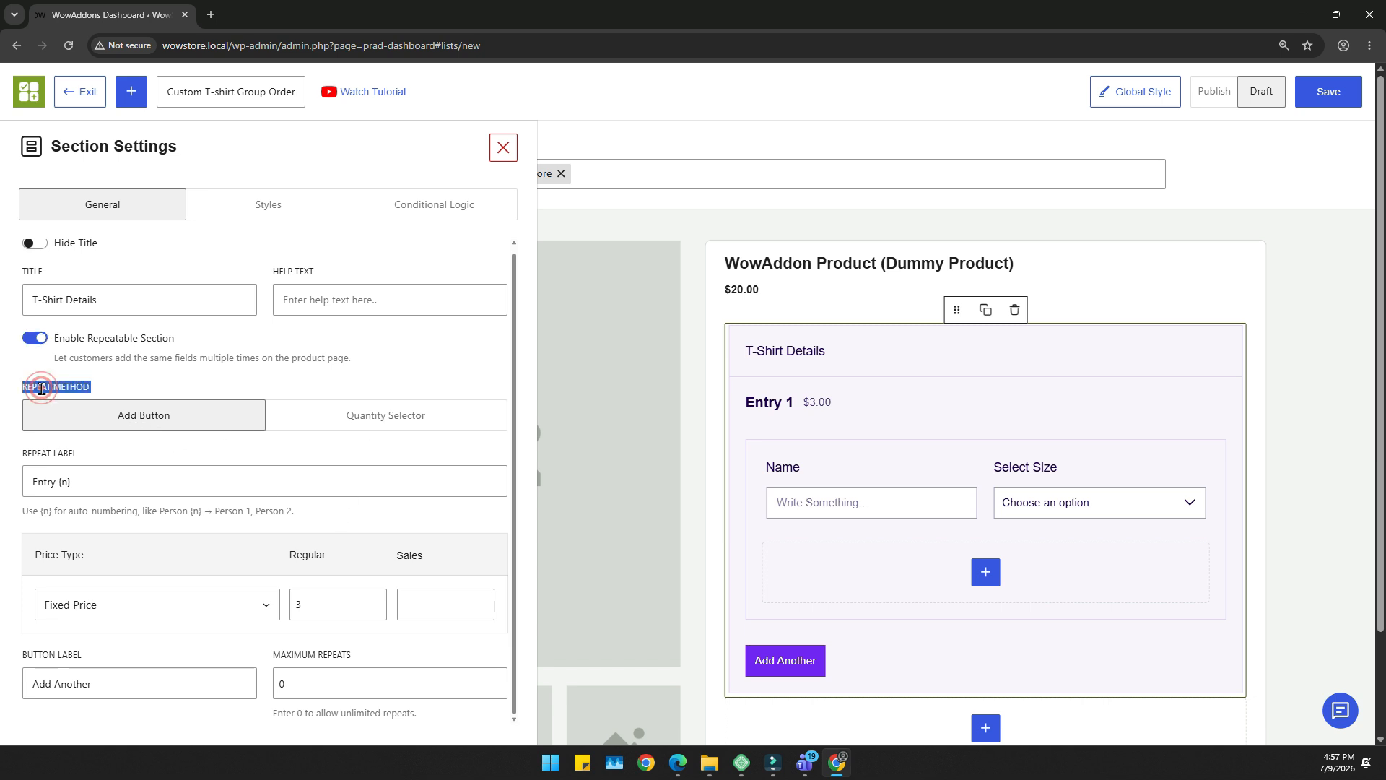
{"action": "left_click", "coordinate": [90, 444]}
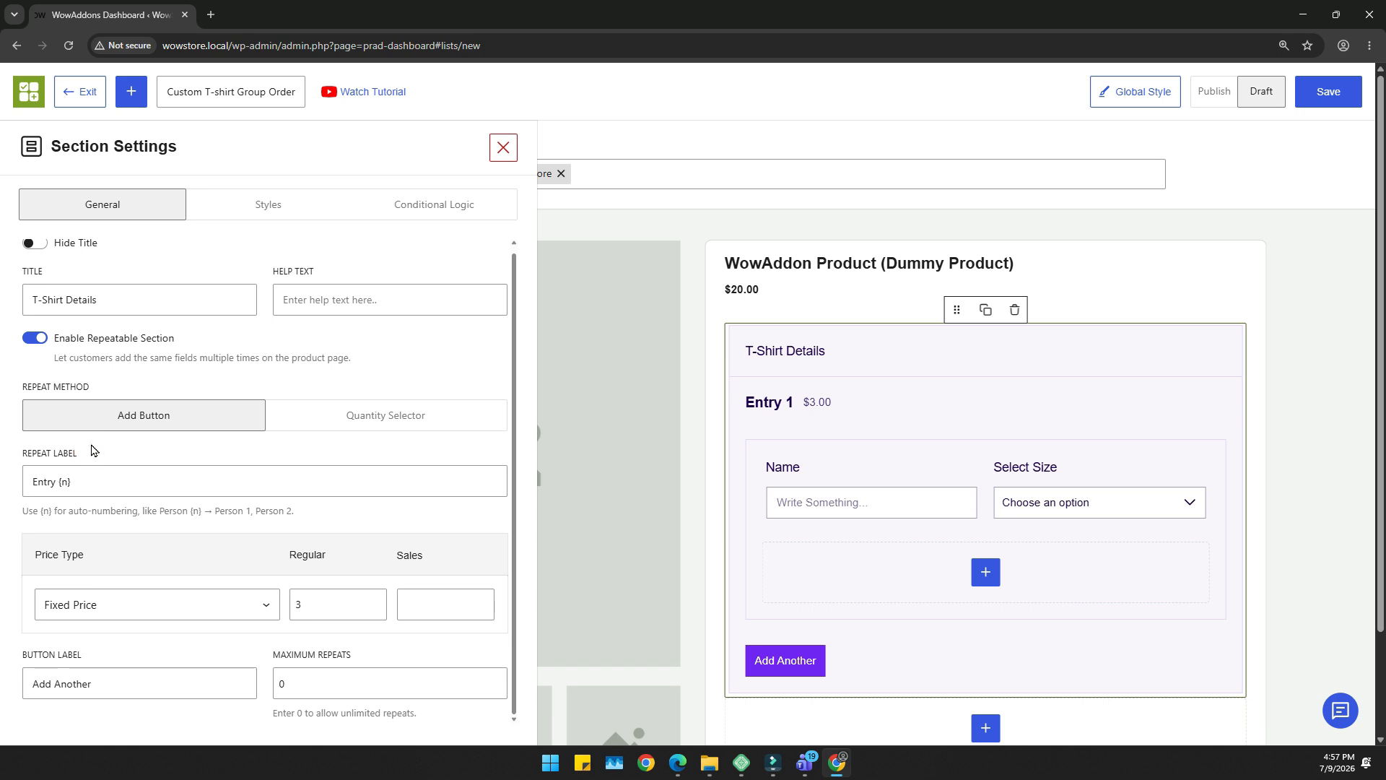
Try the Quantity Selector repeat method for the section and switch back to Add Button.
{"action": "left_click", "coordinate": [200, 419]}
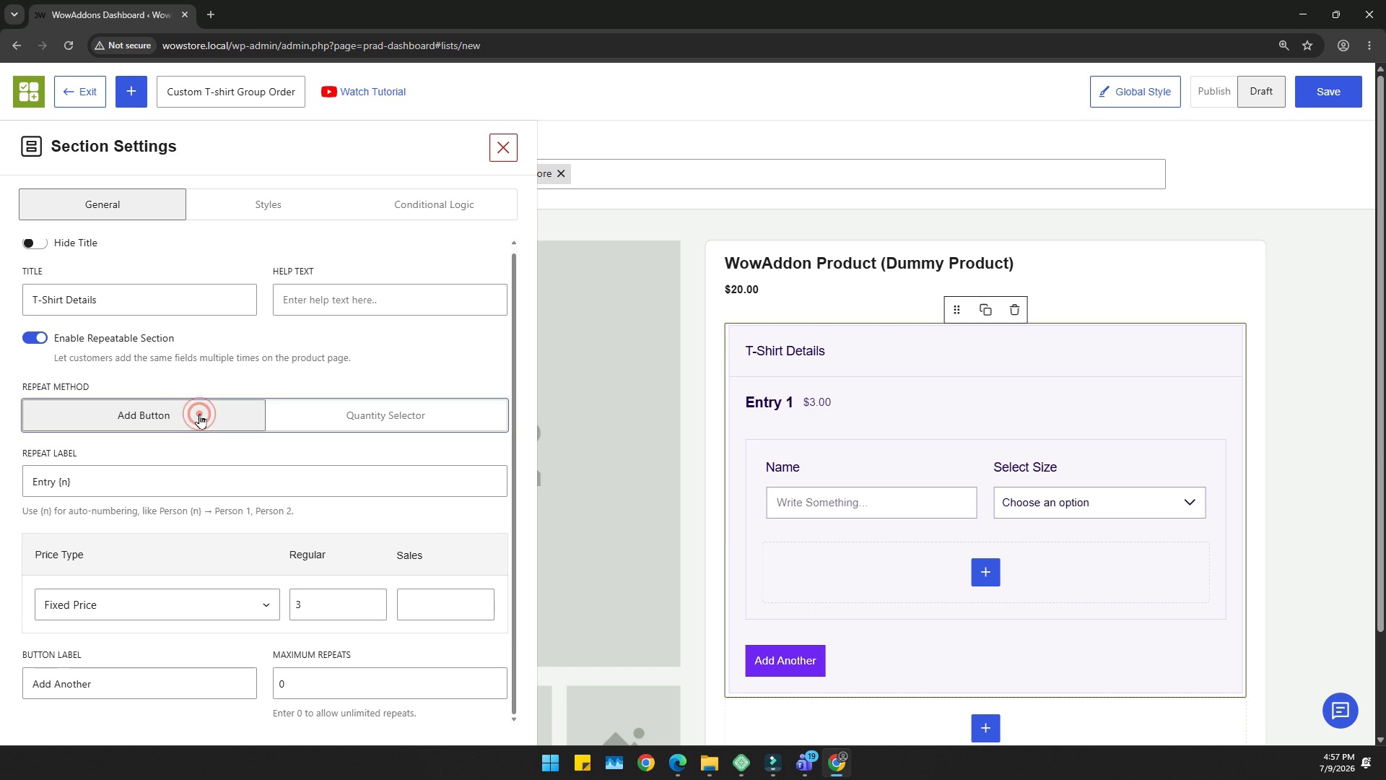
{"action": "left_click", "coordinate": [356, 418]}
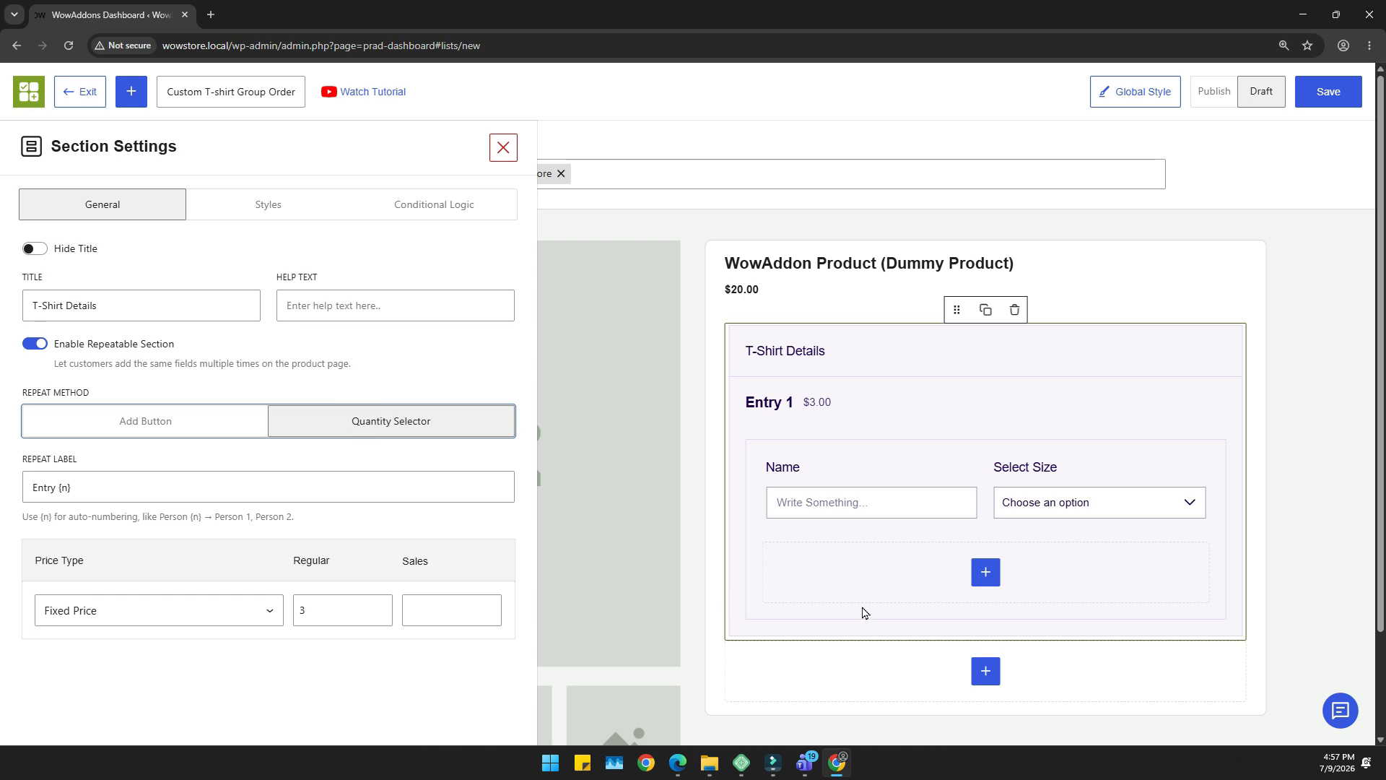
{"action": "left_click", "coordinate": [192, 419]}
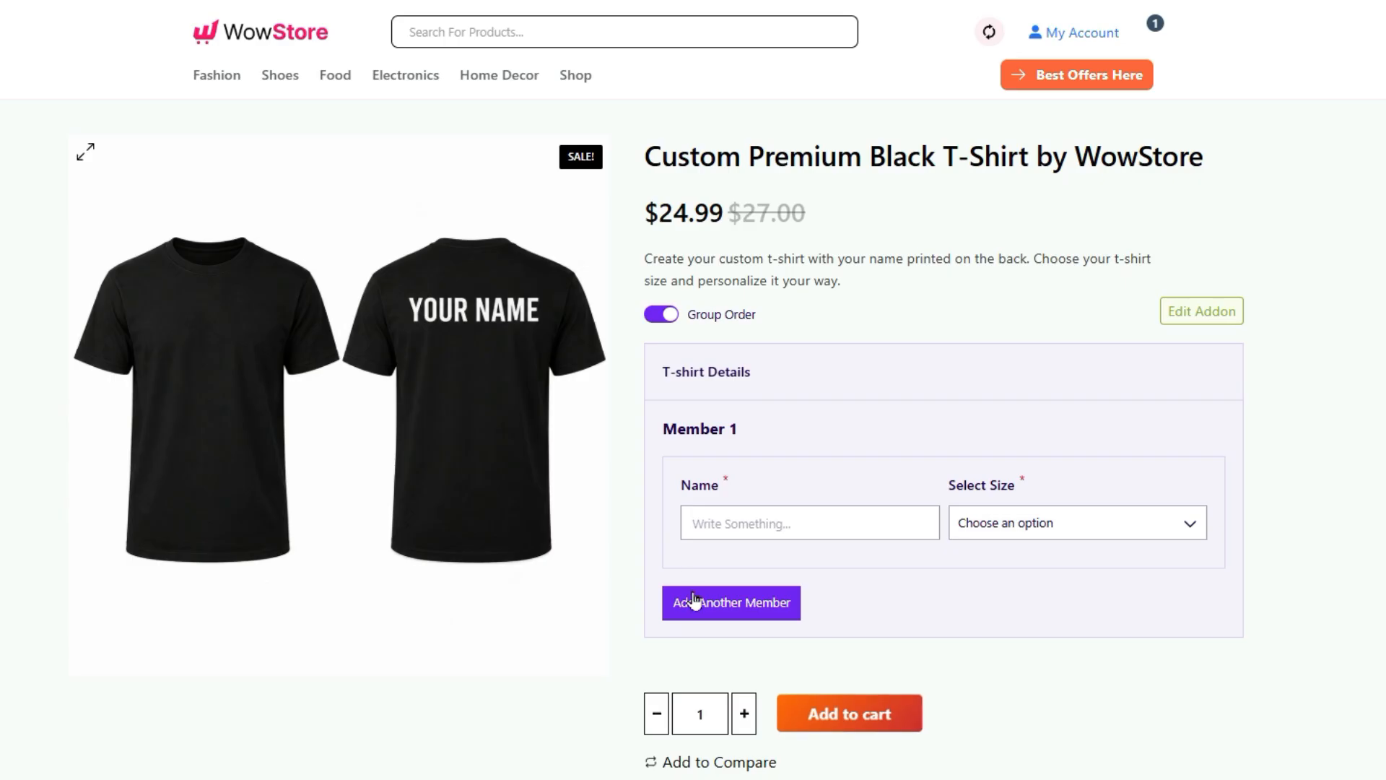
Add several more member entries to the T-shirt Details section on the product page and look through them.
{"action": "left_click", "coordinate": [690, 601]}
{"action": "left_click", "coordinate": [716, 682]}
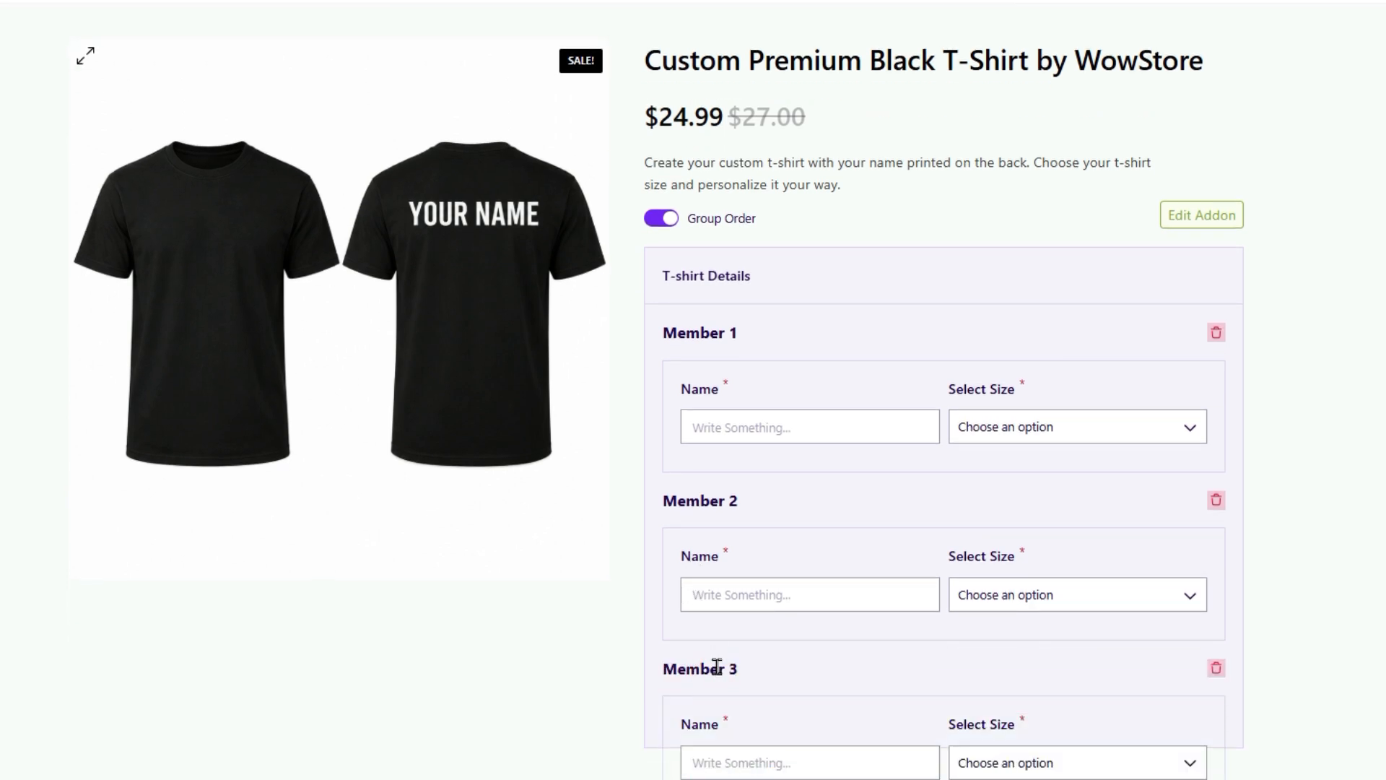
{"action": "scroll", "coordinate": [715, 650], "scroll_direction": "down", "scroll_amount": 4}
{"action": "left_click", "coordinate": [713, 556]}
{"action": "scroll", "coordinate": [716, 530], "scroll_direction": "down", "scroll_amount": 4}
{"action": "left_click", "coordinate": [706, 439]}
{"action": "scroll", "coordinate": [755, 491], "scroll_direction": "up", "scroll_amount": 6}
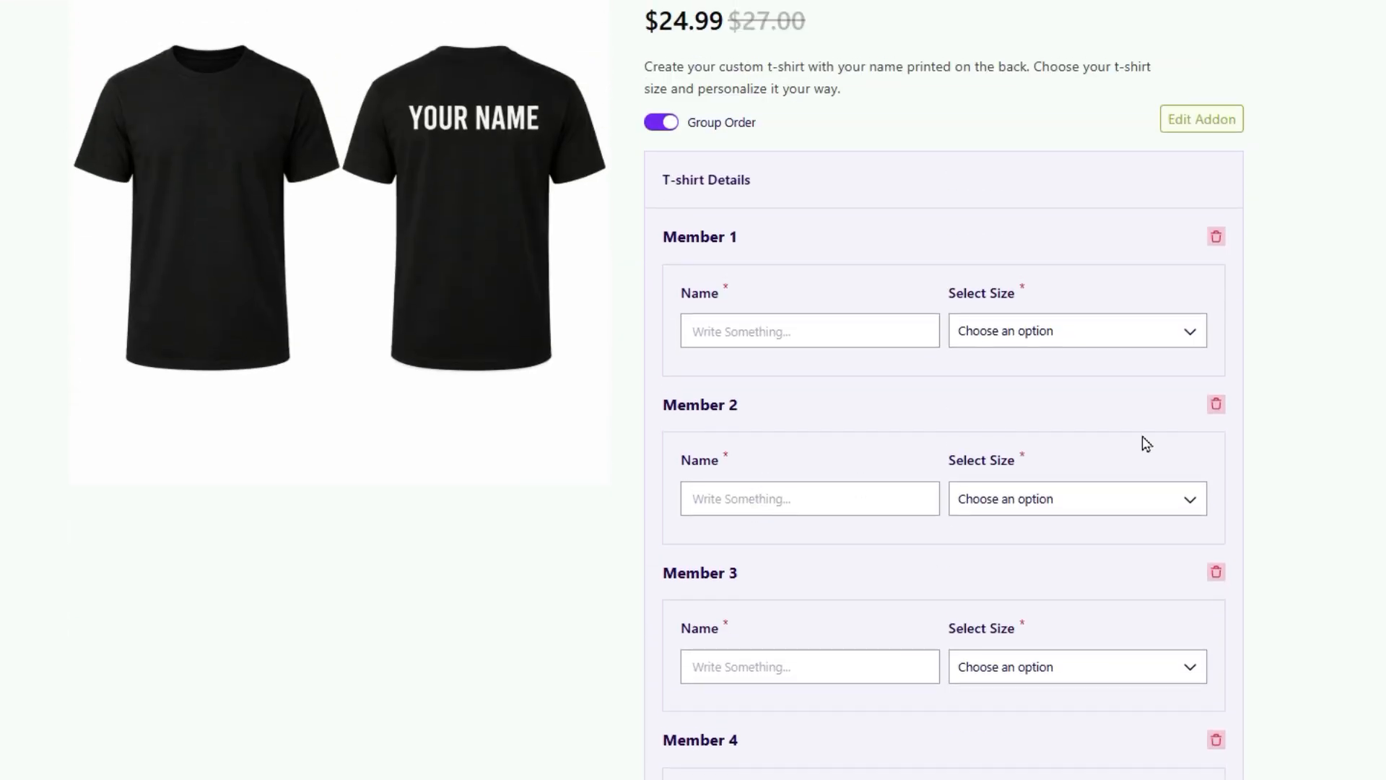
Try the Quantity Selector repeat method, check it on the product page with a quantity of 3, and restore the Add Button method.
{"action": "left_click", "coordinate": [443, 417]}
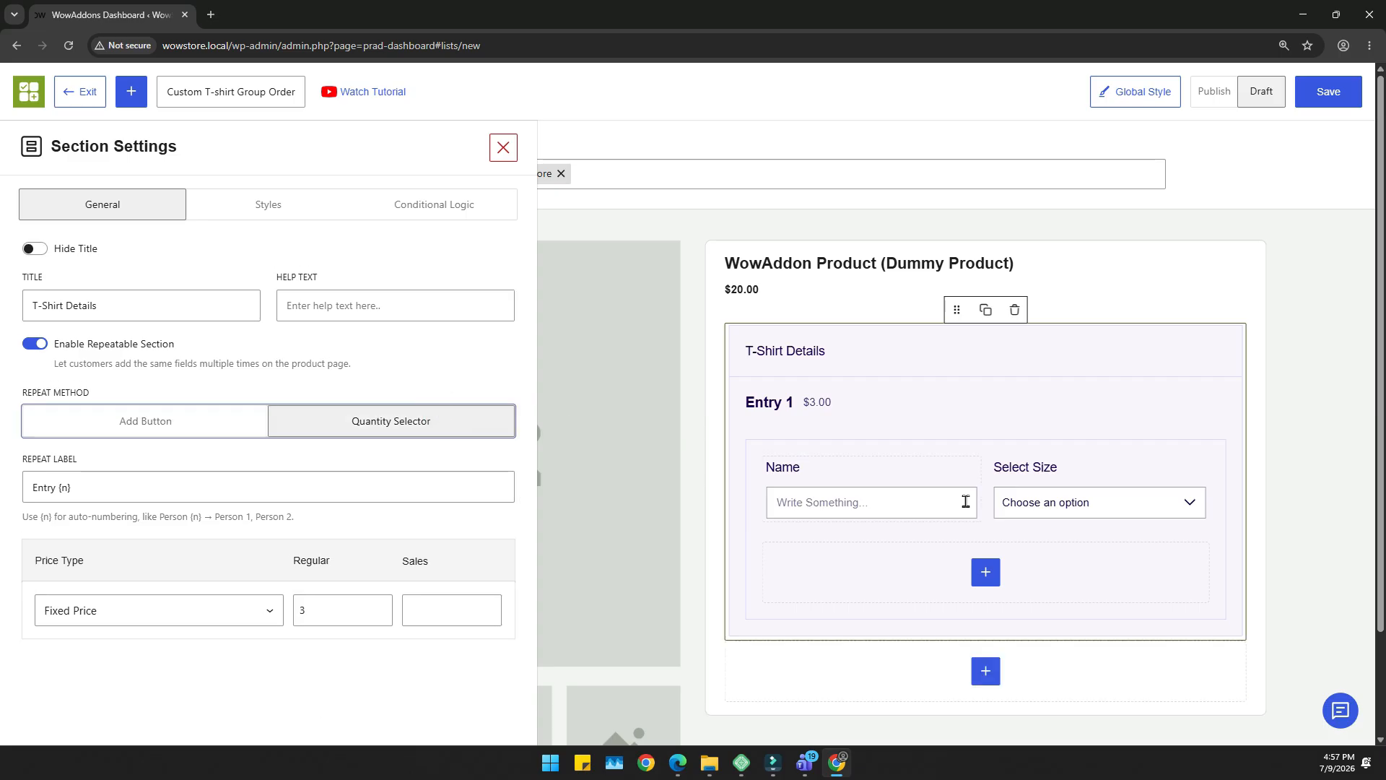
{"action": "scroll", "coordinate": [1039, 555], "scroll_direction": "down", "scroll_amount": 1}
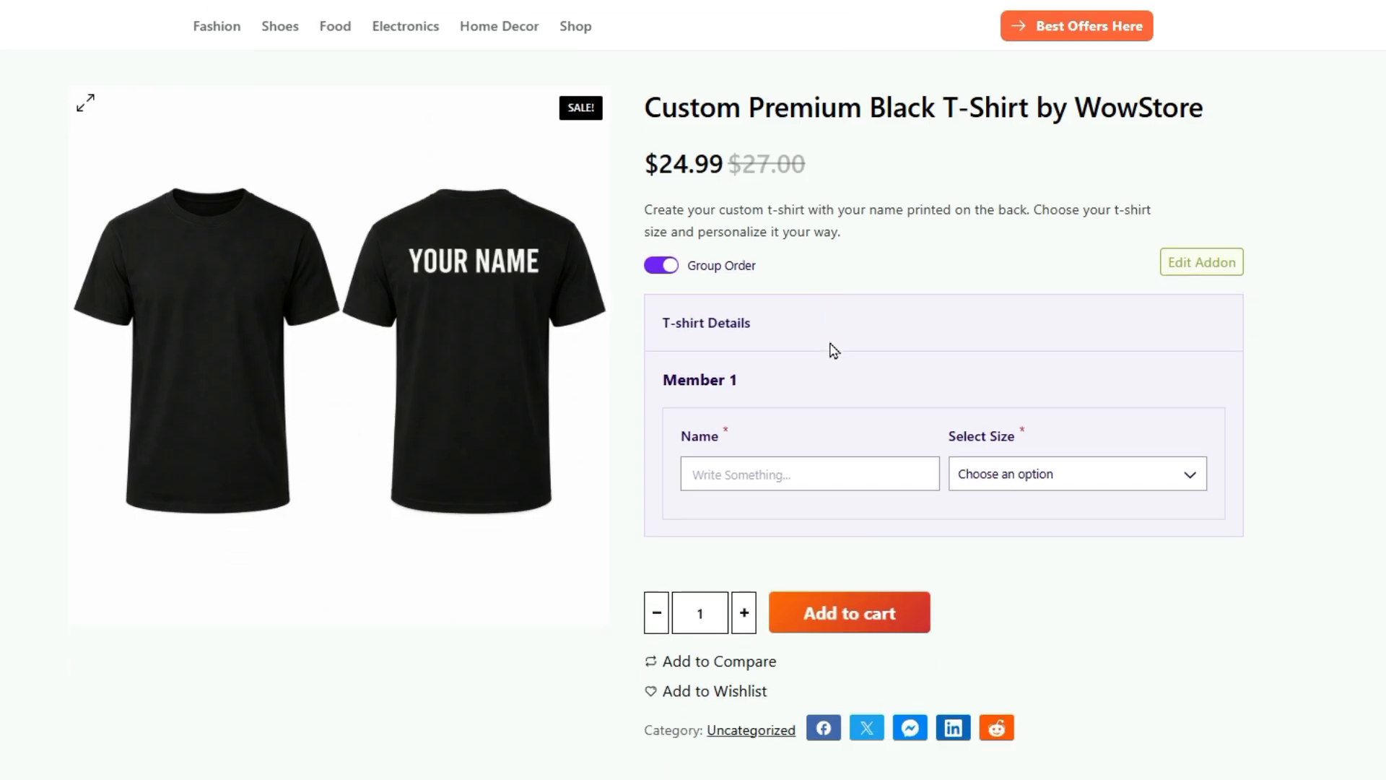
{"action": "scroll", "coordinate": [831, 346], "scroll_direction": "down", "scroll_amount": 2}
{"action": "left_click", "coordinate": [702, 463]}
{"action": "key", "text": "Up"}
{"action": "key", "text": "Up"}
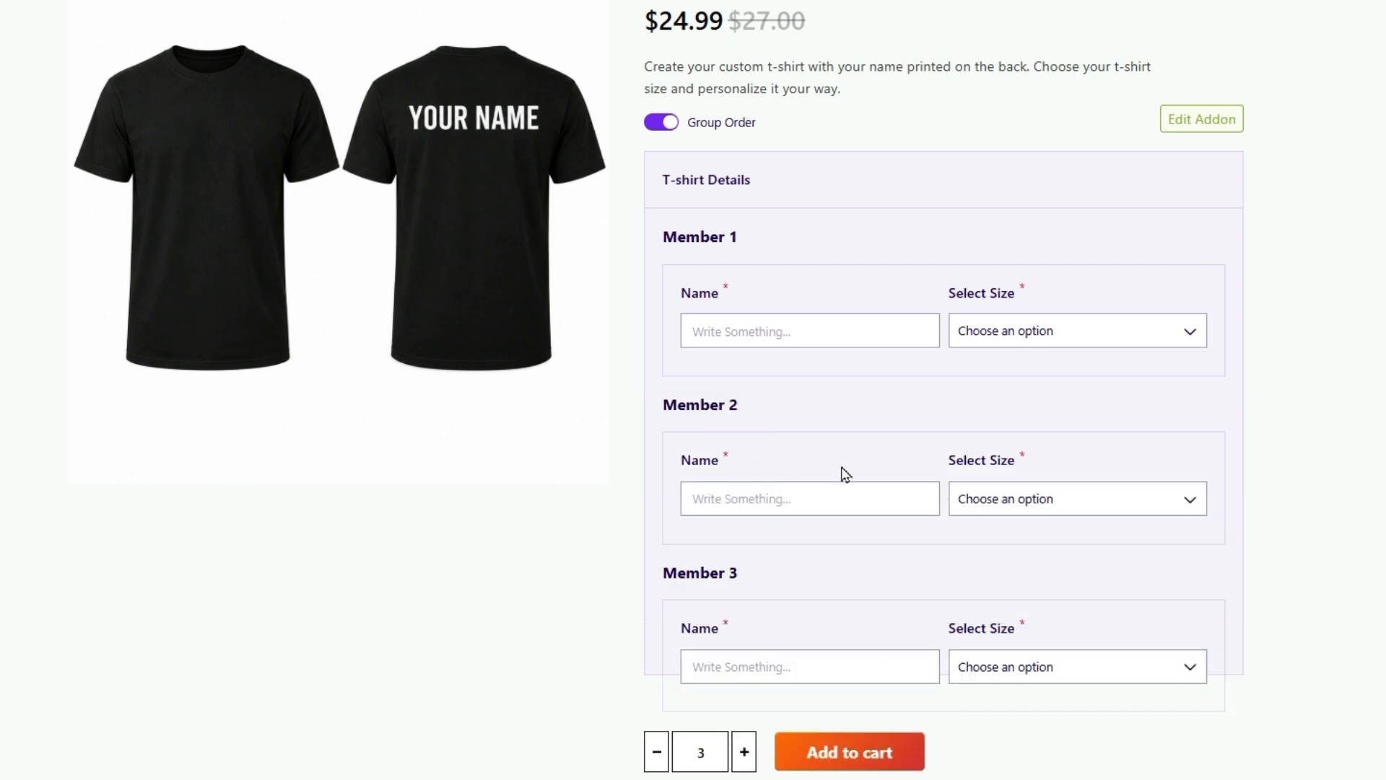
{"action": "scroll", "coordinate": [789, 433], "scroll_direction": "up", "scroll_amount": 2}
{"action": "scroll", "coordinate": [976, 460], "scroll_direction": "down", "scroll_amount": 1}
{"action": "scroll", "coordinate": [975, 459], "scroll_direction": "down", "scroll_amount": 2}
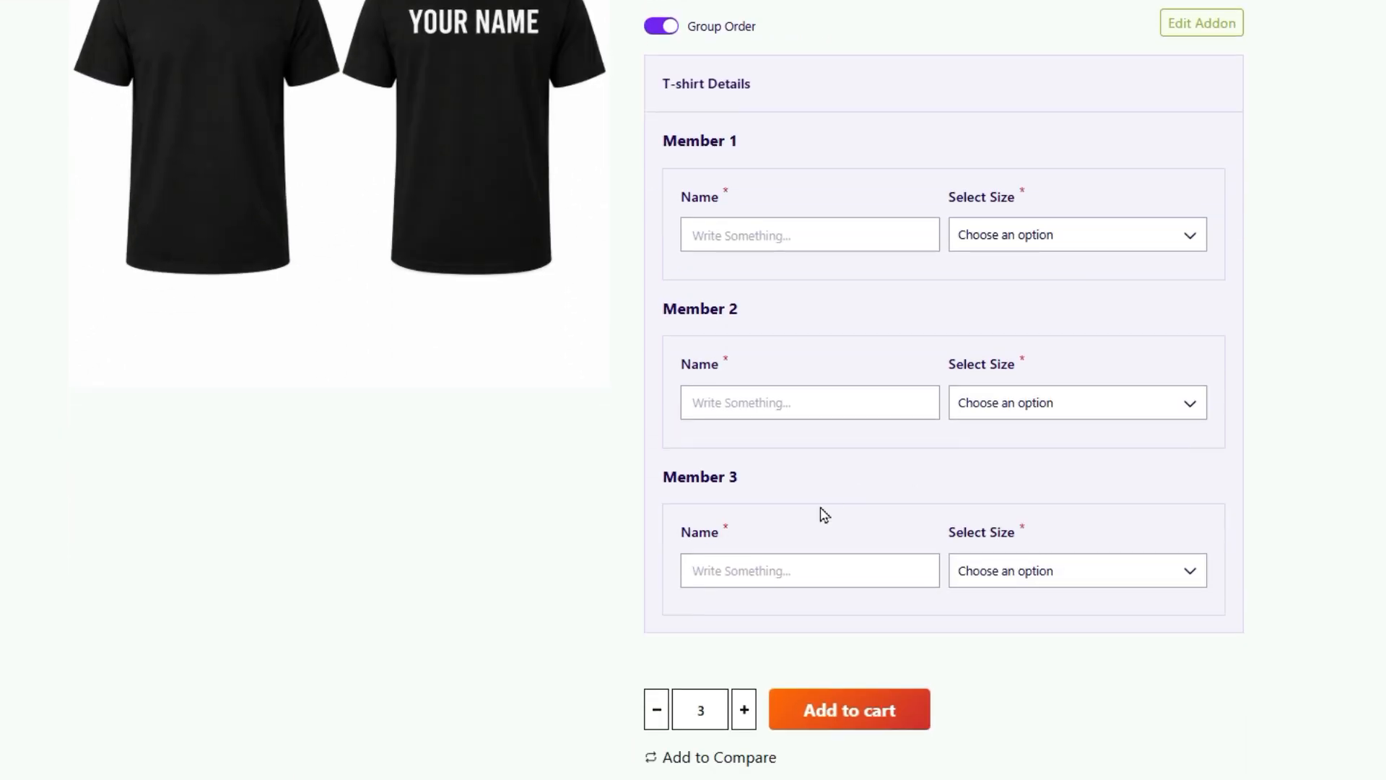
{"action": "scroll", "coordinate": [959, 325], "scroll_direction": "up", "scroll_amount": 3}
{"action": "scroll", "coordinate": [968, 374], "scroll_direction": "down", "scroll_amount": 3}
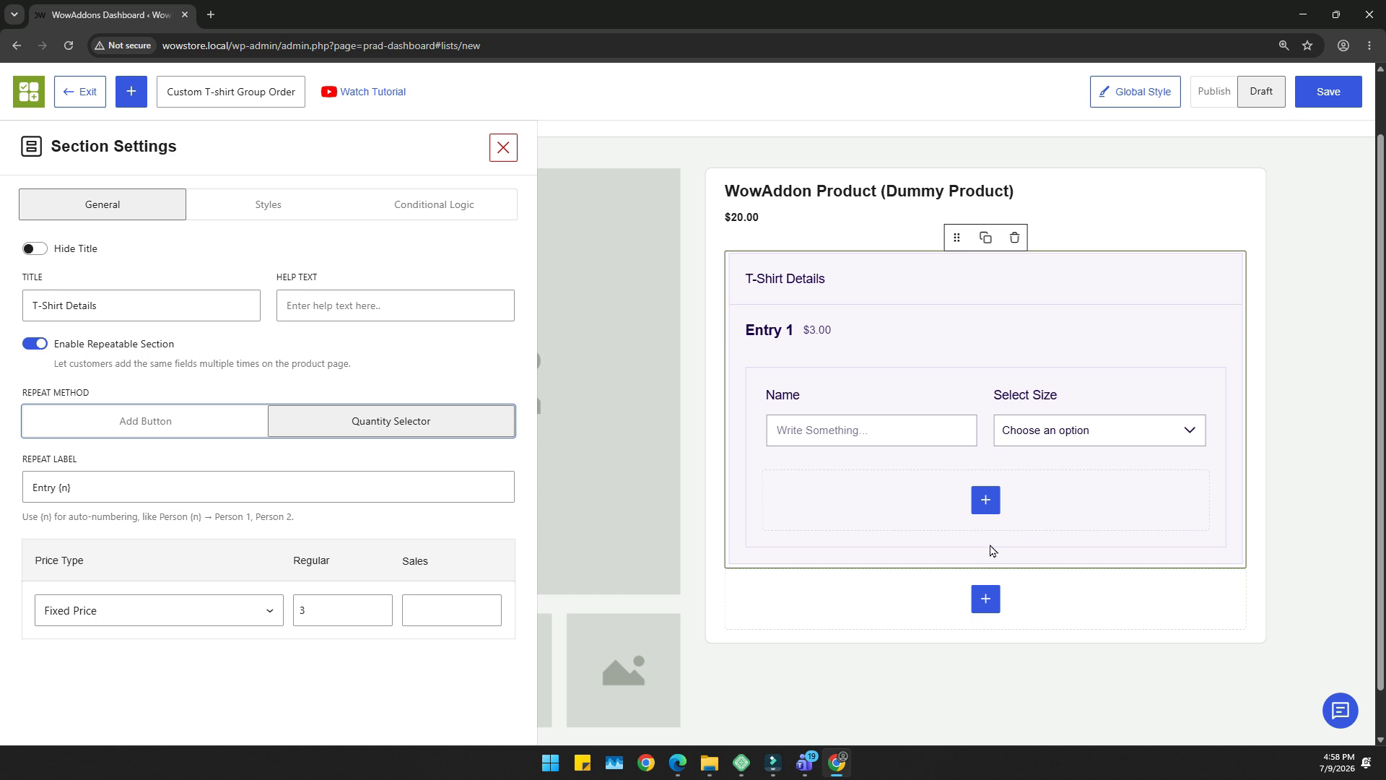
{"action": "left_click", "coordinate": [213, 425]}
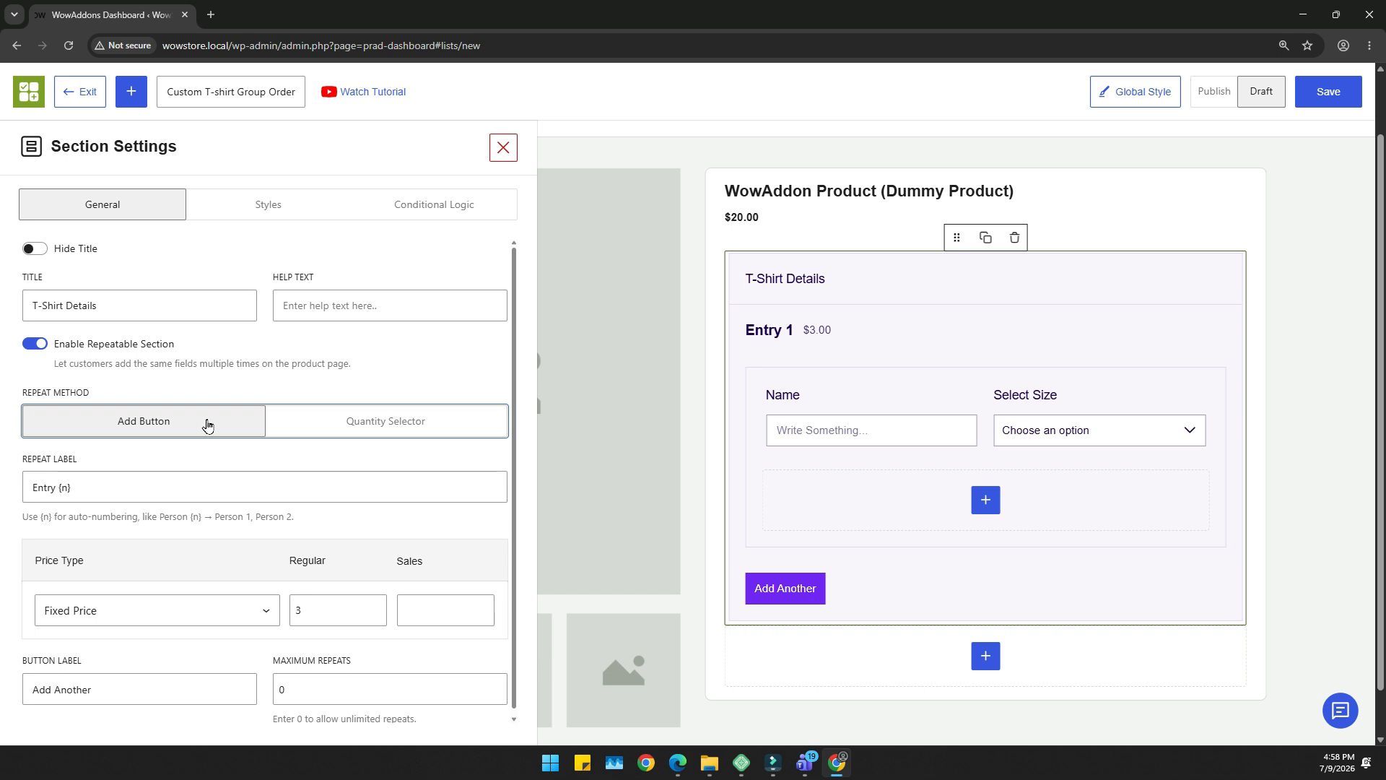
Set the T-Shirt Details section's repeat label to "T-Shirt {n}".
{"action": "scroll", "coordinate": [223, 433], "scroll_direction": "down", "scroll_amount": 1}
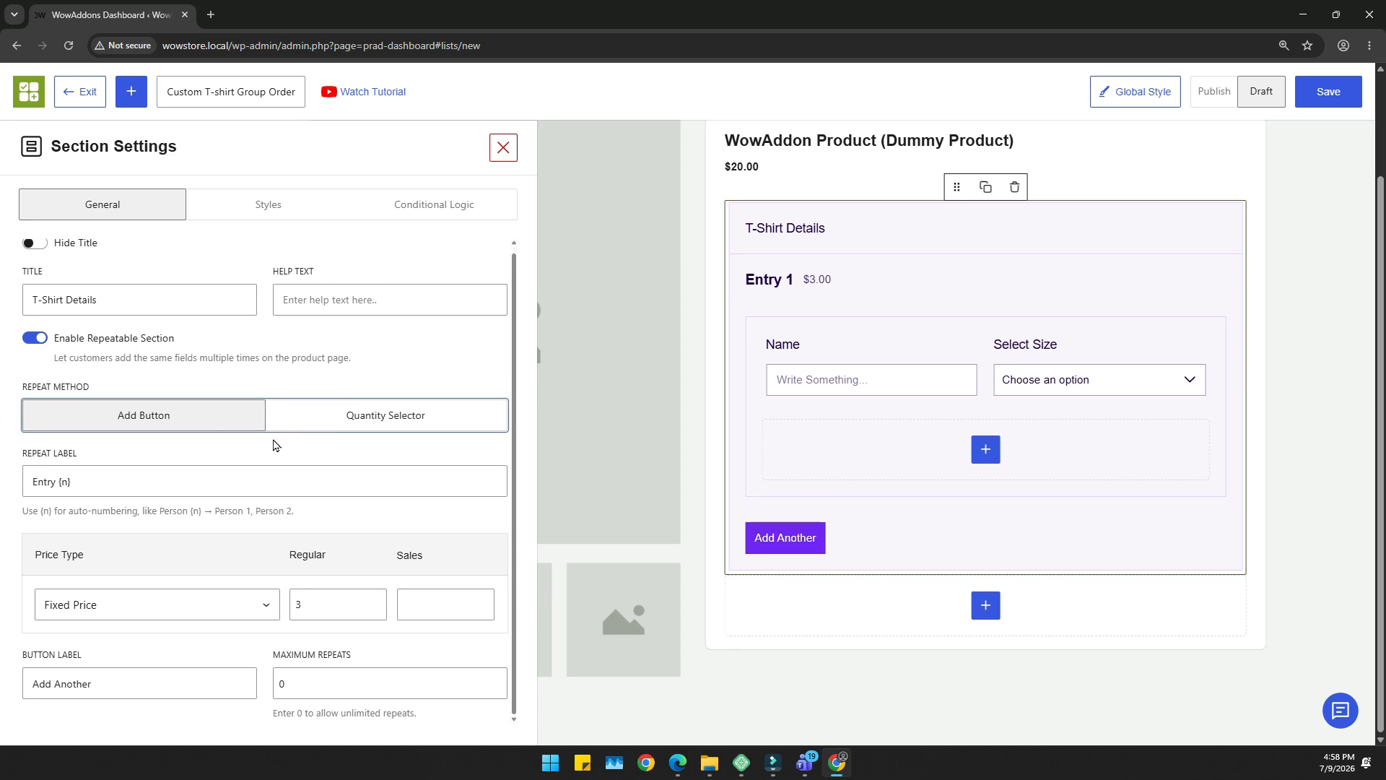
{"action": "left_click", "coordinate": [128, 481]}
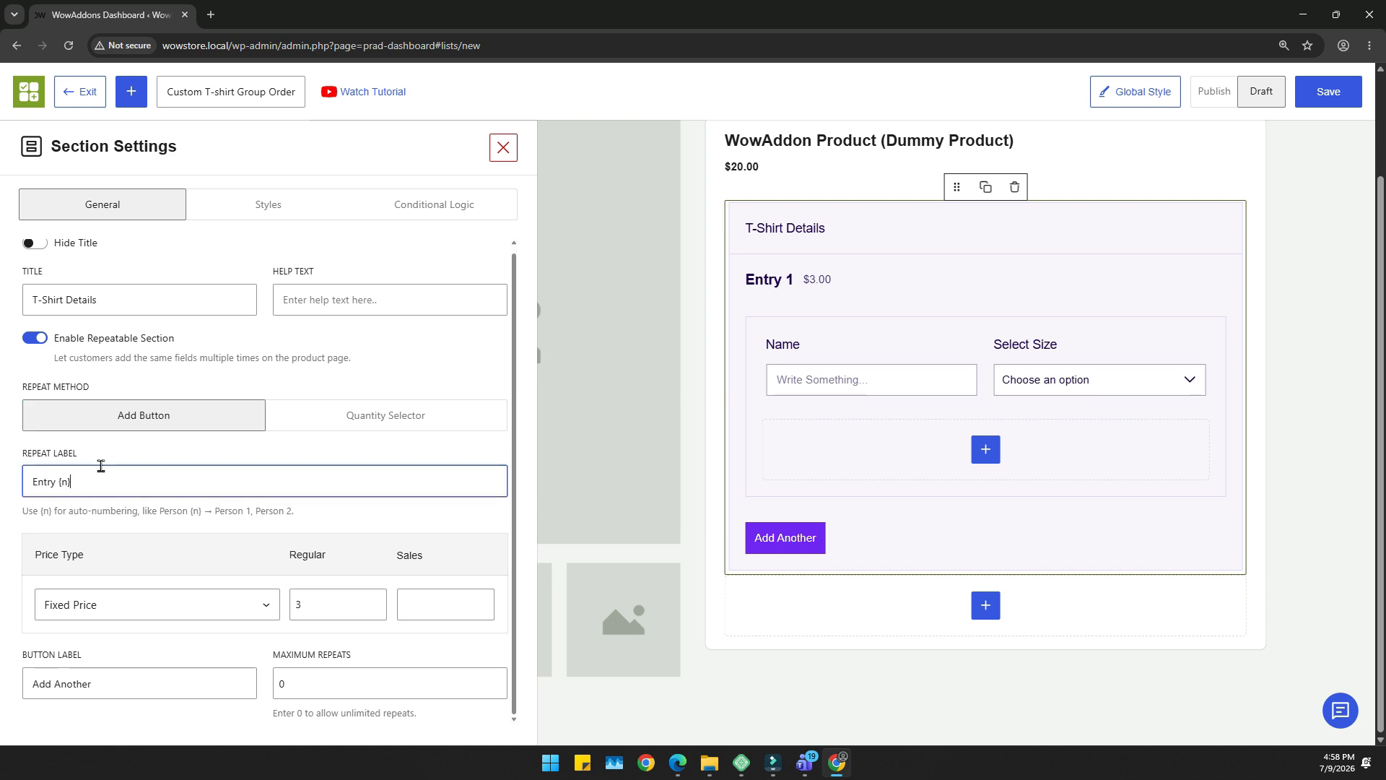
{"action": "left_click", "coordinate": [87, 457]}
{"action": "double_click", "coordinate": [38, 478]}
{"action": "type", "text": "T-Shirt"}
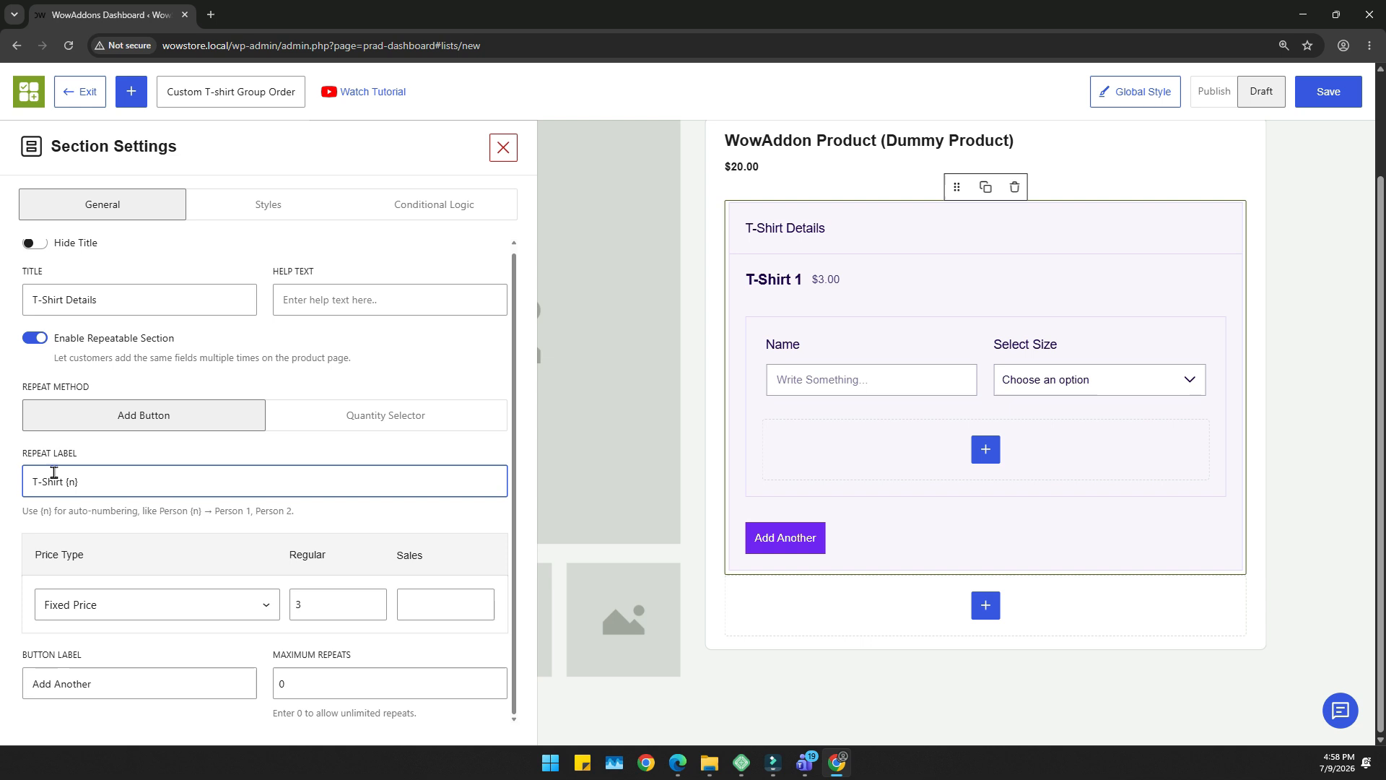
{"action": "left_click", "coordinate": [80, 482]}
{"action": "left_click_drag", "start_coordinate": [10, 516], "coordinate": [316, 531]}
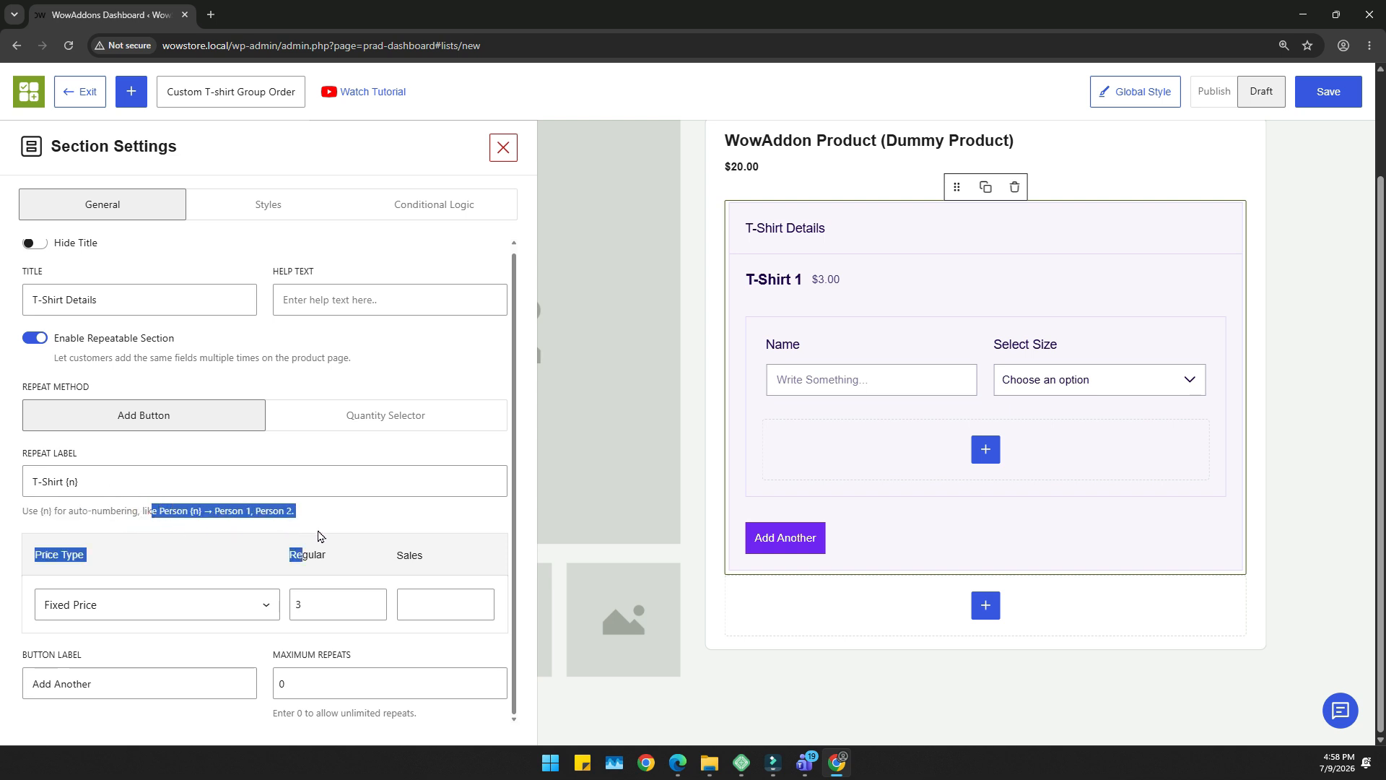
{"action": "left_click", "coordinate": [323, 517]}
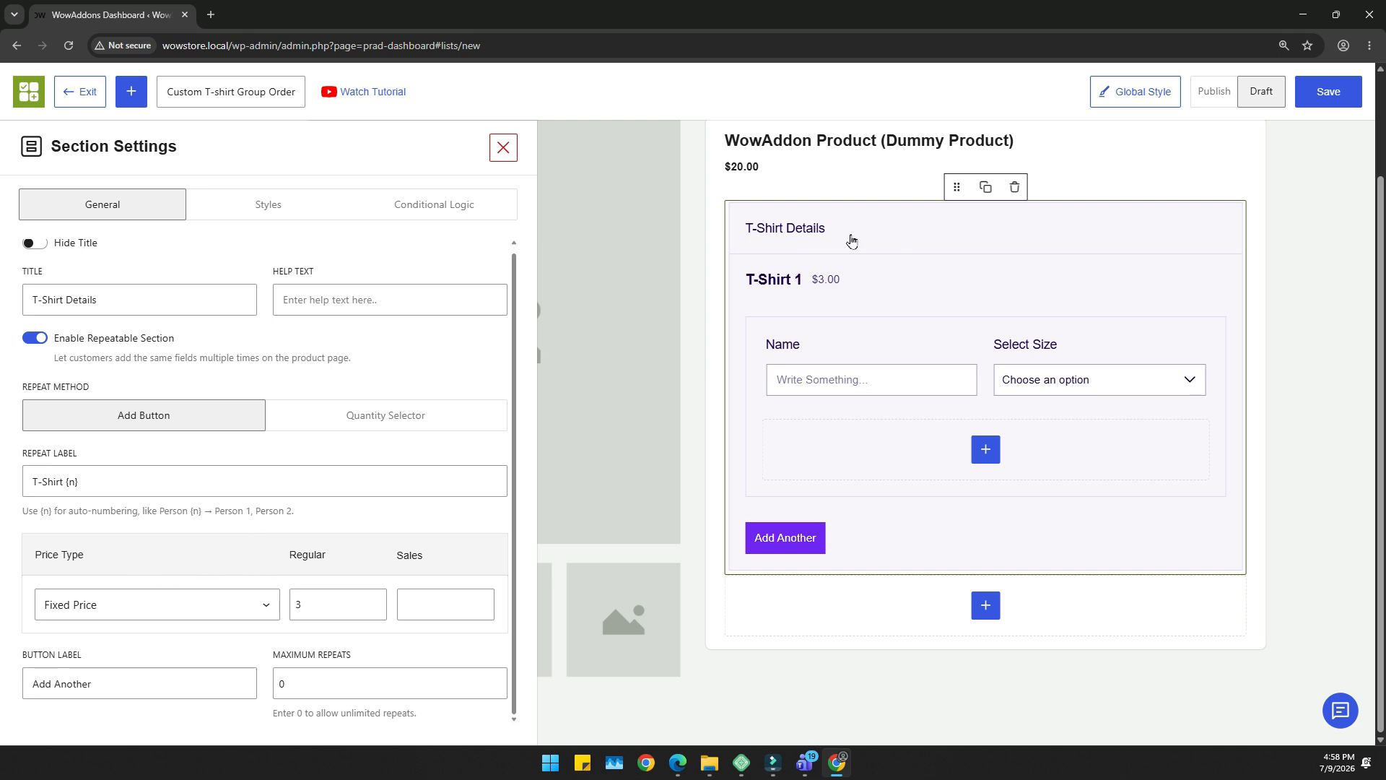
Set the repeatable section's price type to No Cost and its button label to "Add Another T-Shirt".
{"action": "left_click", "coordinate": [247, 597]}
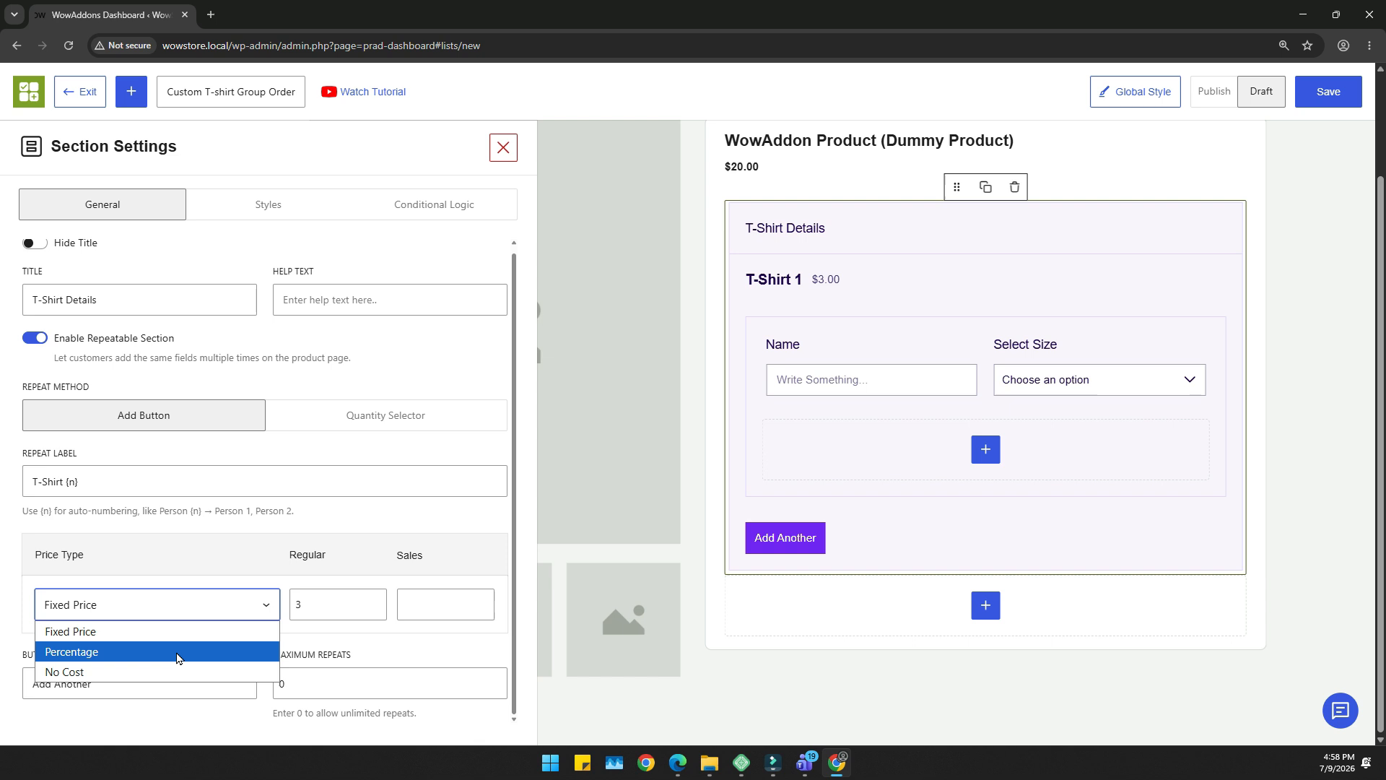
{"action": "left_click", "coordinate": [163, 671]}
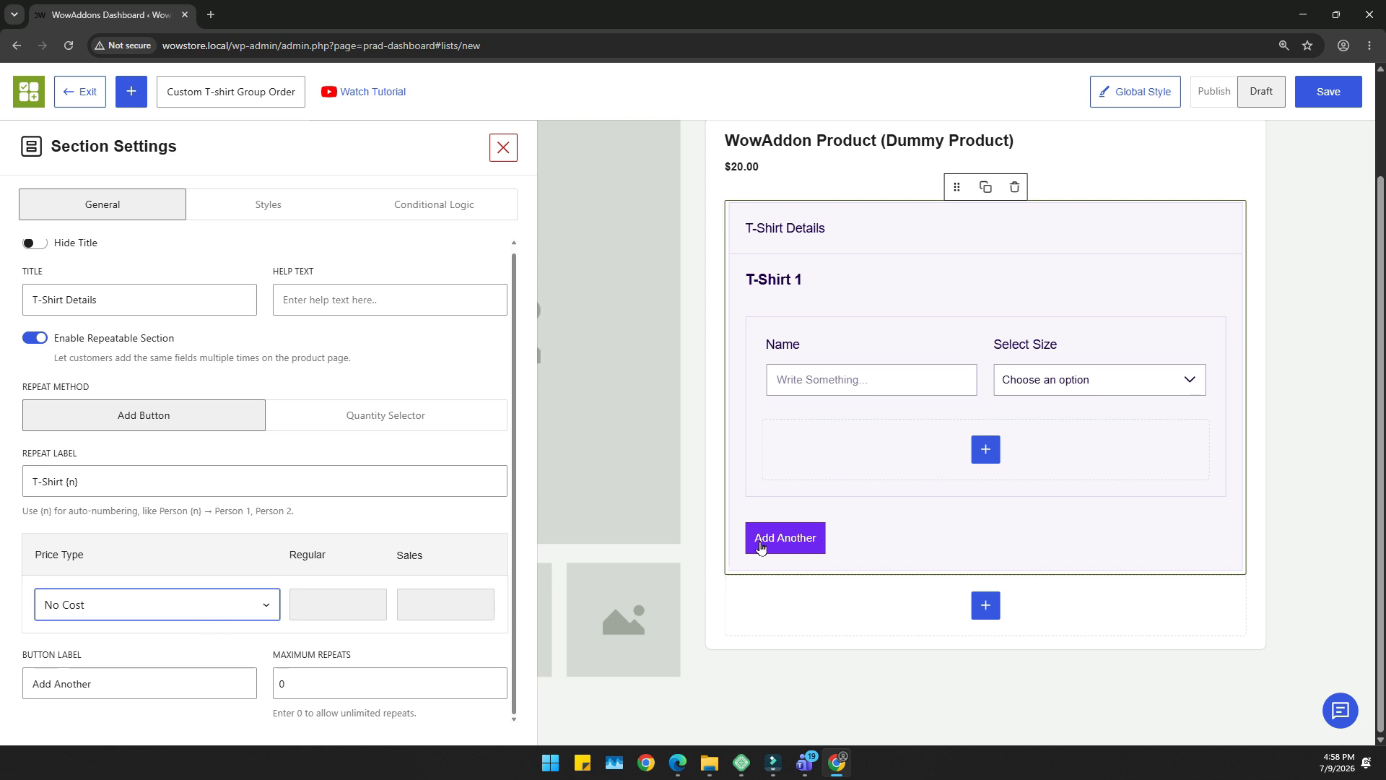
{"action": "left_click", "coordinate": [183, 679]}
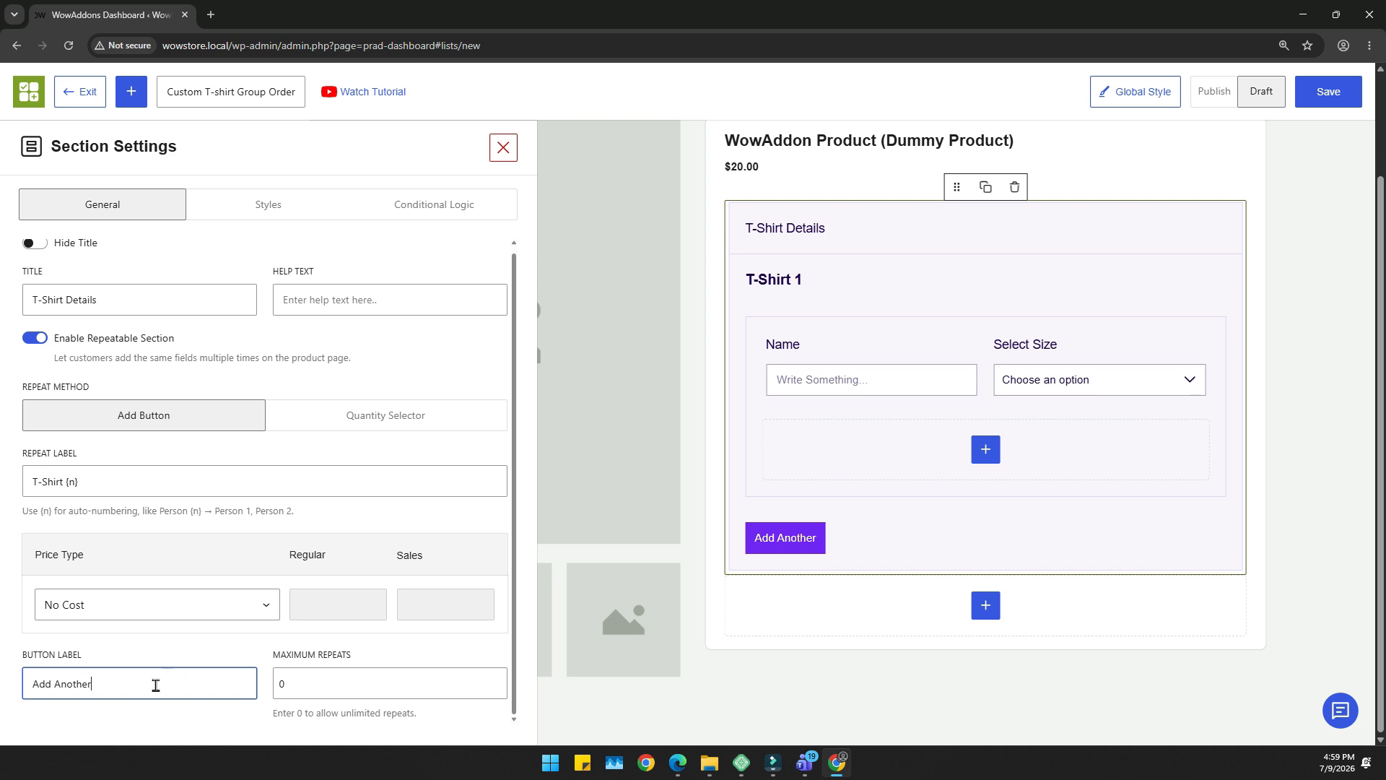
{"action": "type", "text": "T-Shirt"}
{"action": "left_click", "coordinate": [161, 646]}
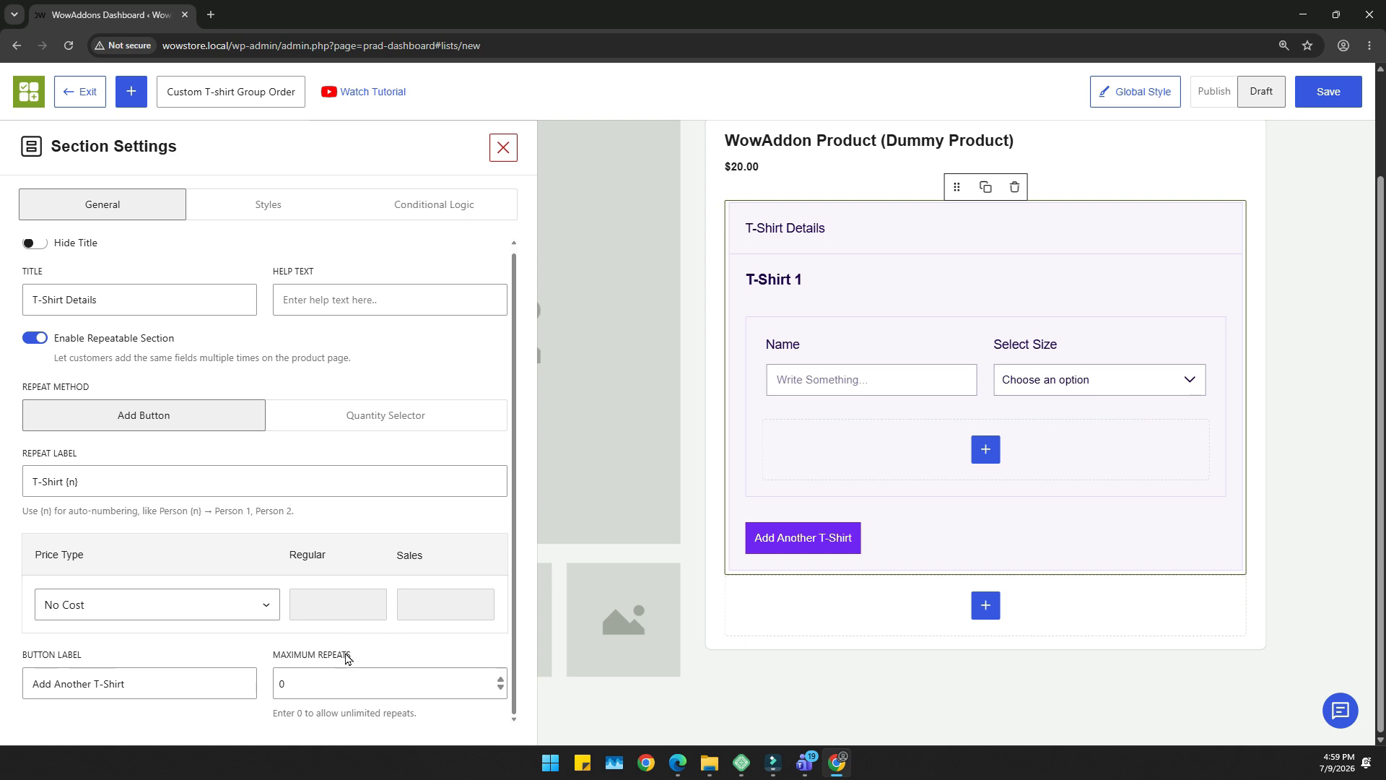
Try a maximum of 3 repeats for the section and restore the limit to 0.
{"action": "left_click_drag", "start_coordinate": [273, 656], "coordinate": [356, 654]}
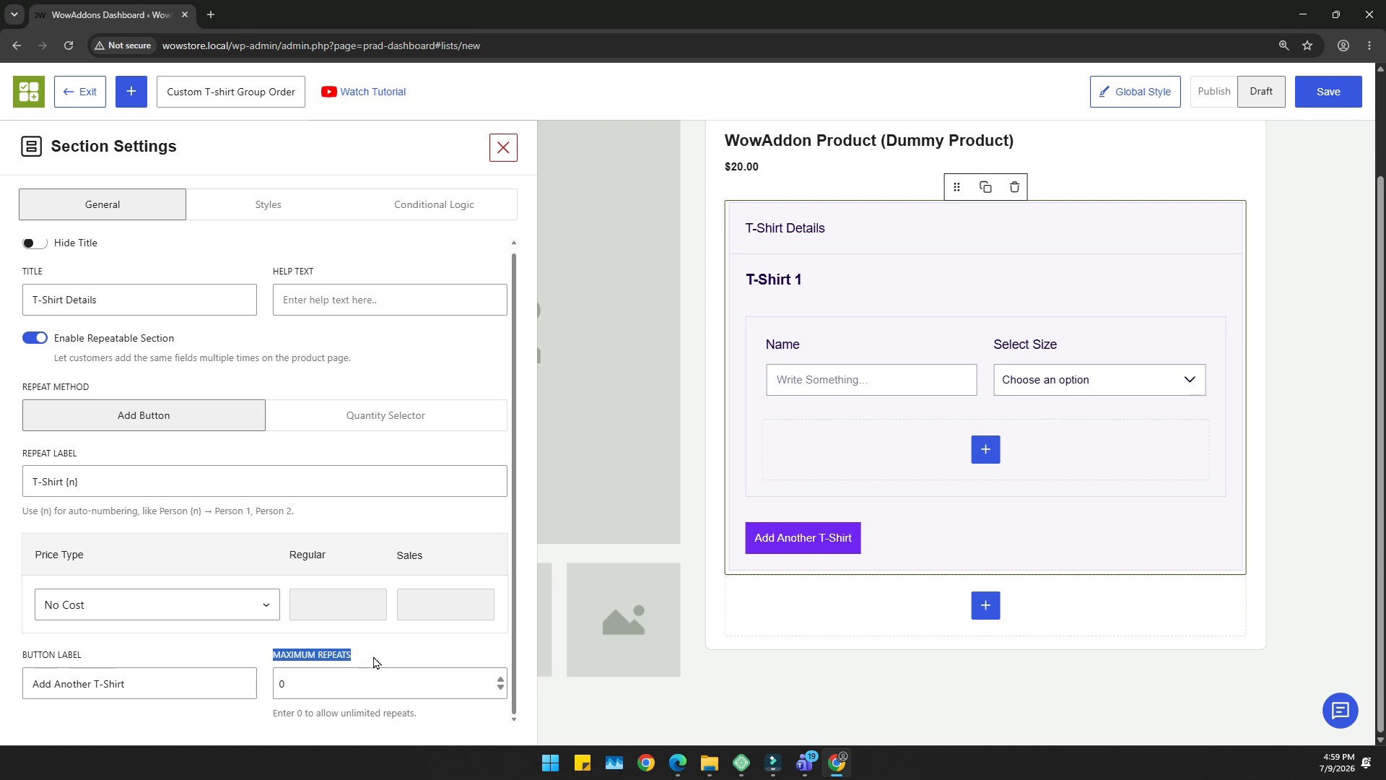
{"action": "left_click", "coordinate": [373, 658]}
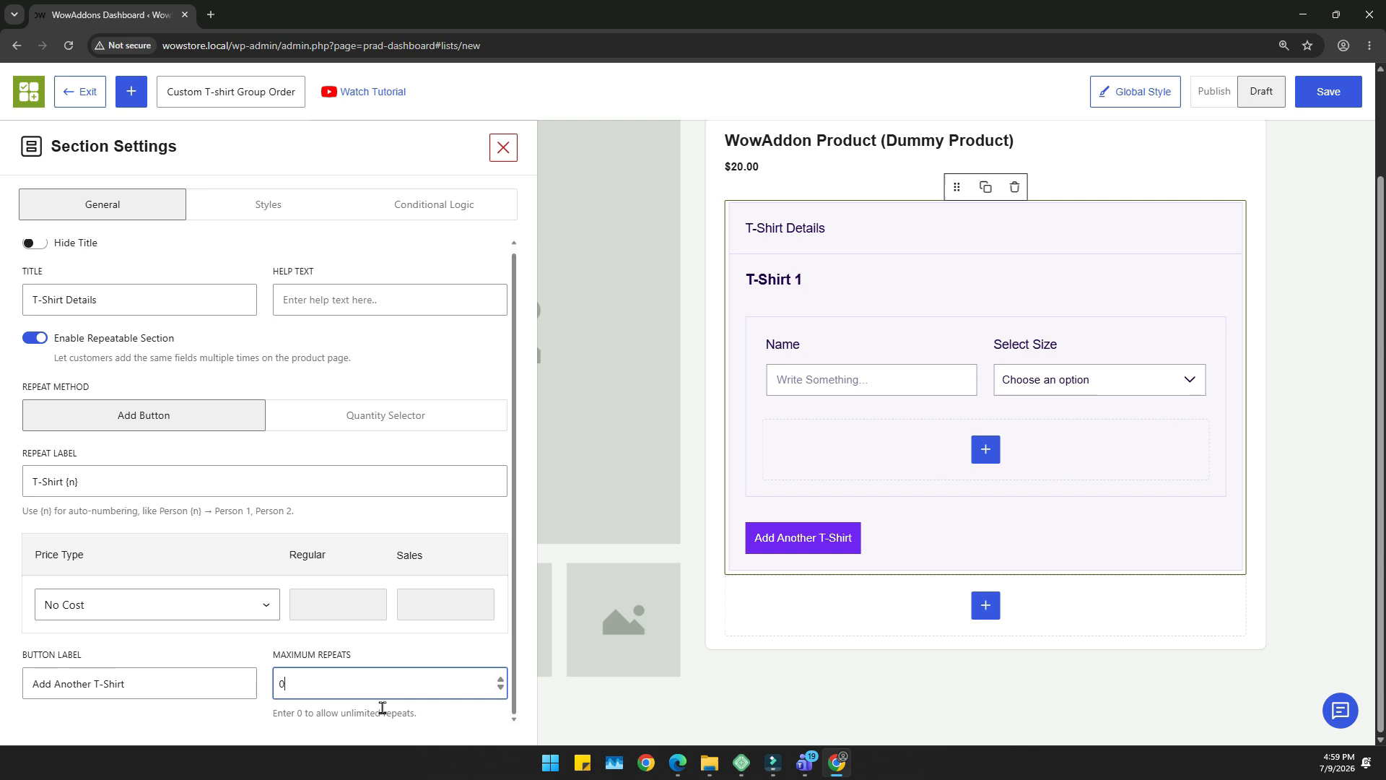
{"action": "left_click", "coordinate": [383, 708]}
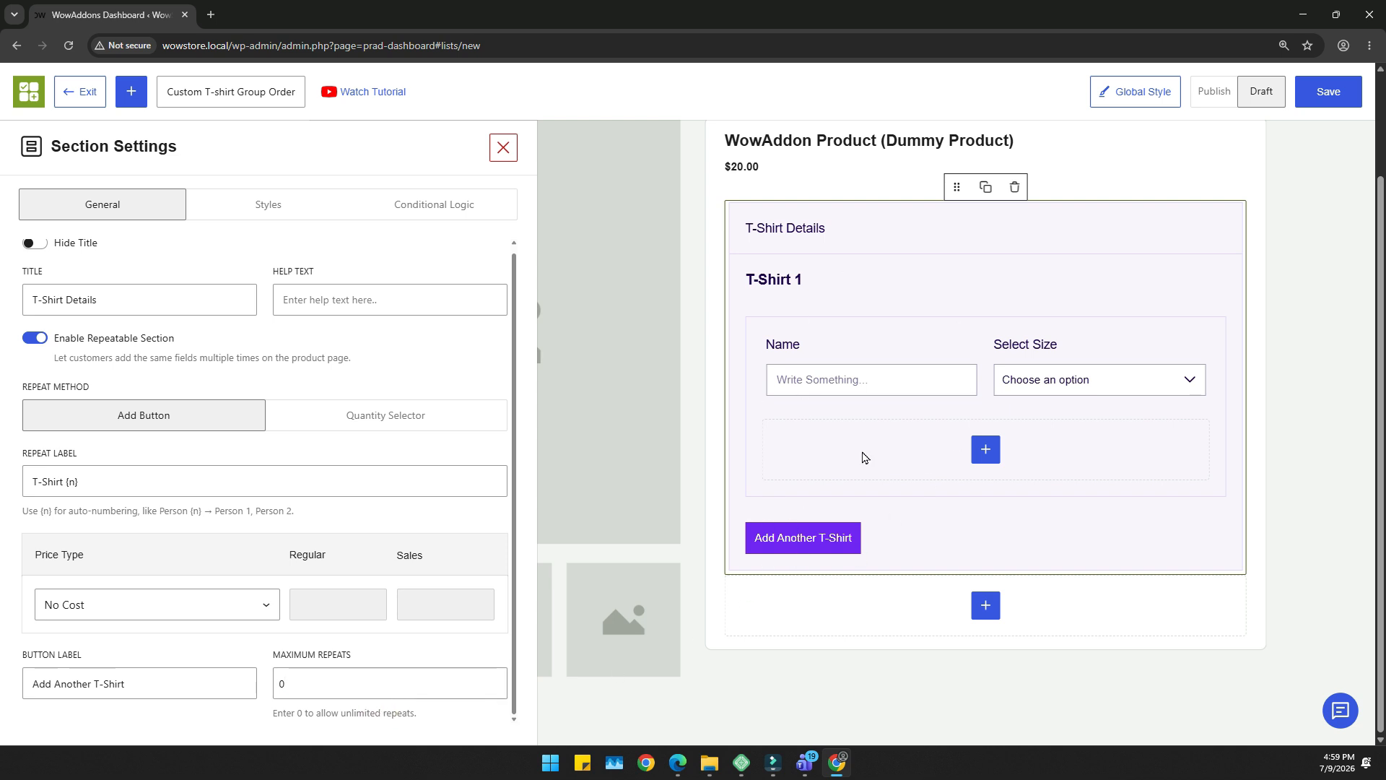
{"action": "double_click", "coordinate": [334, 685]}
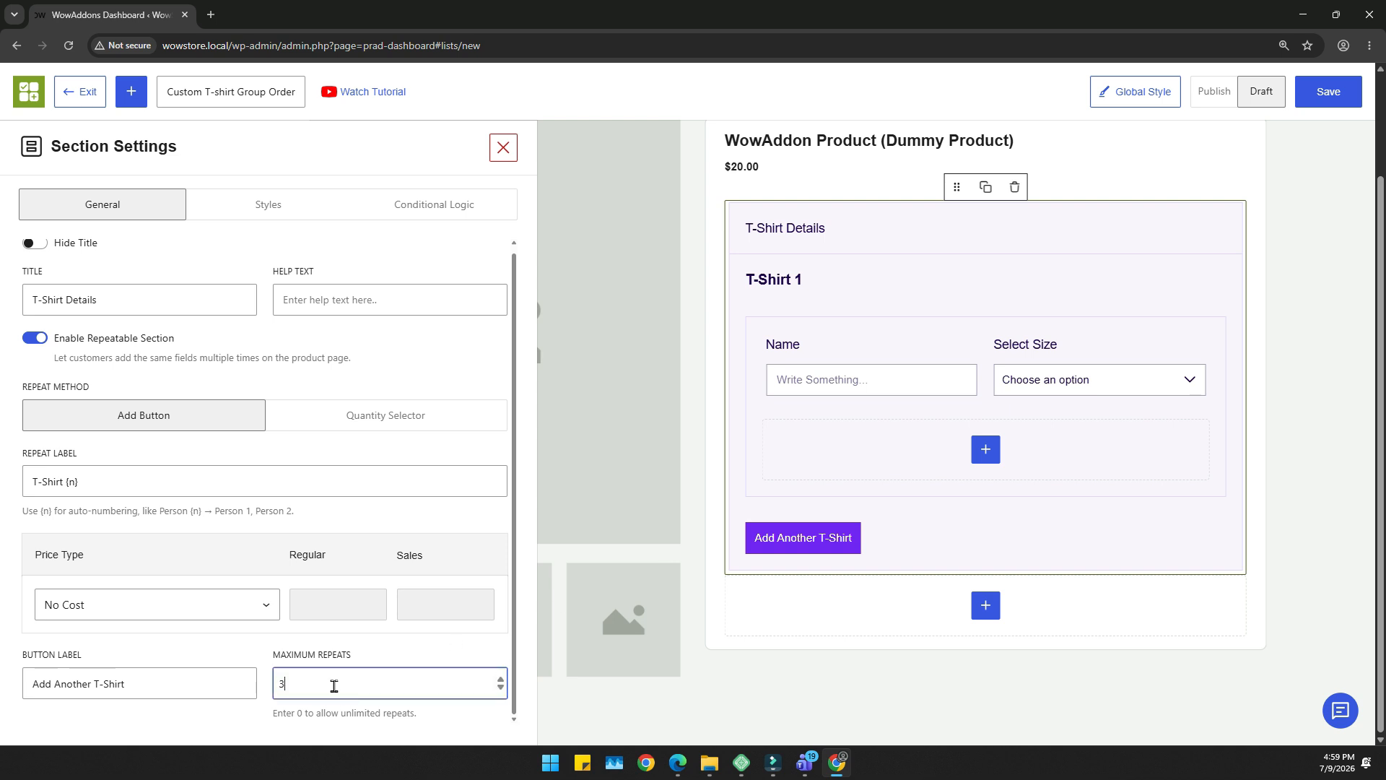
{"action": "left_click", "coordinate": [896, 540]}
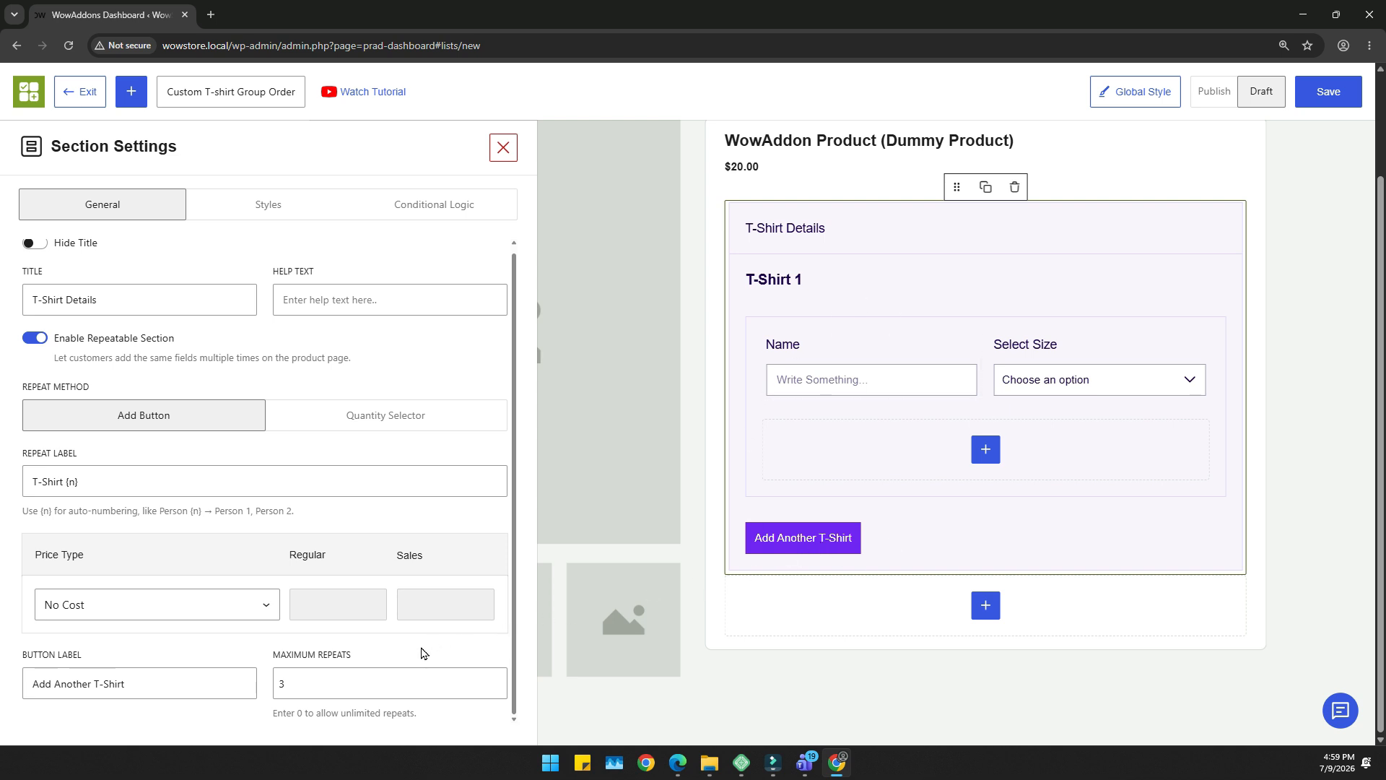
{"action": "double_click", "coordinate": [355, 680]}
{"action": "type", "text": "0"}
{"action": "left_click", "coordinate": [369, 658]}
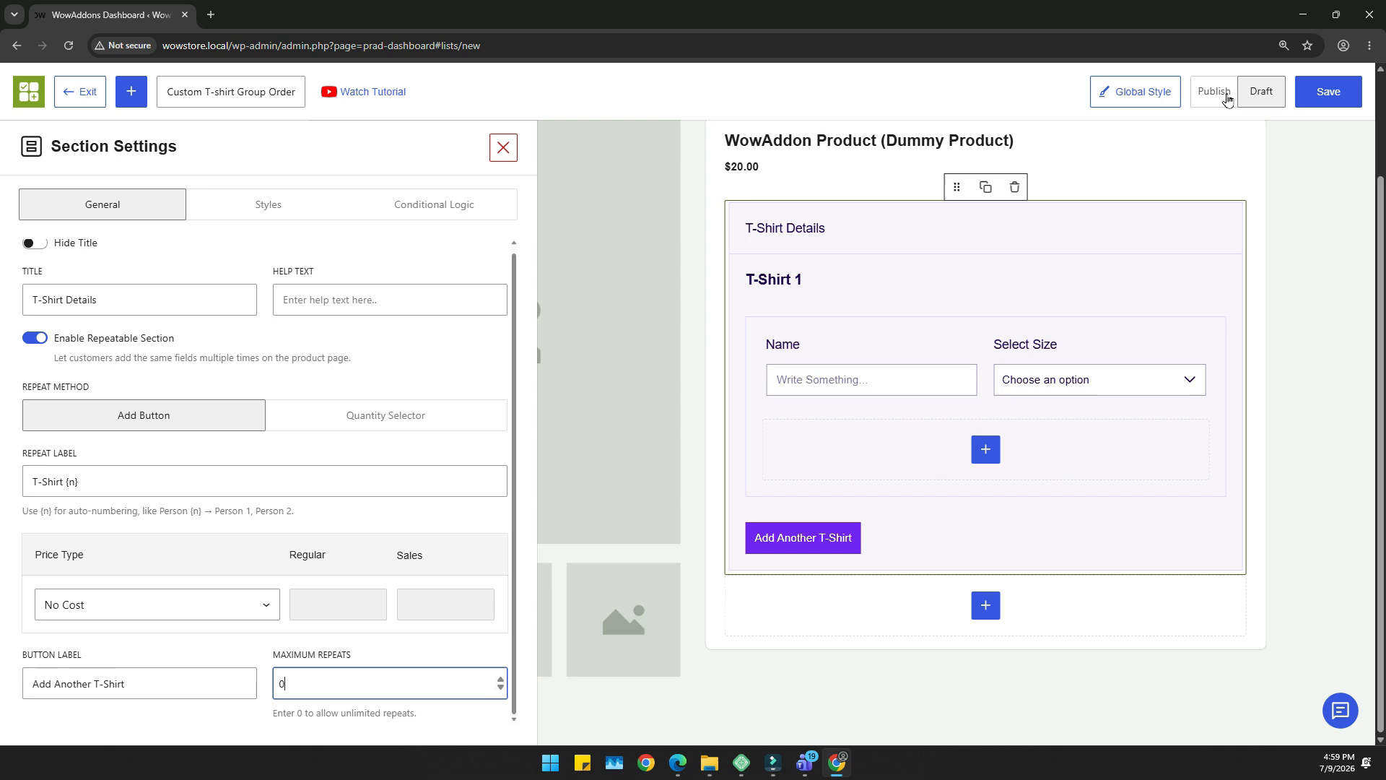
Set the option list's status to Publish and save it.
{"action": "left_click", "coordinate": [1227, 99]}
{"action": "left_click", "coordinate": [1333, 98]}
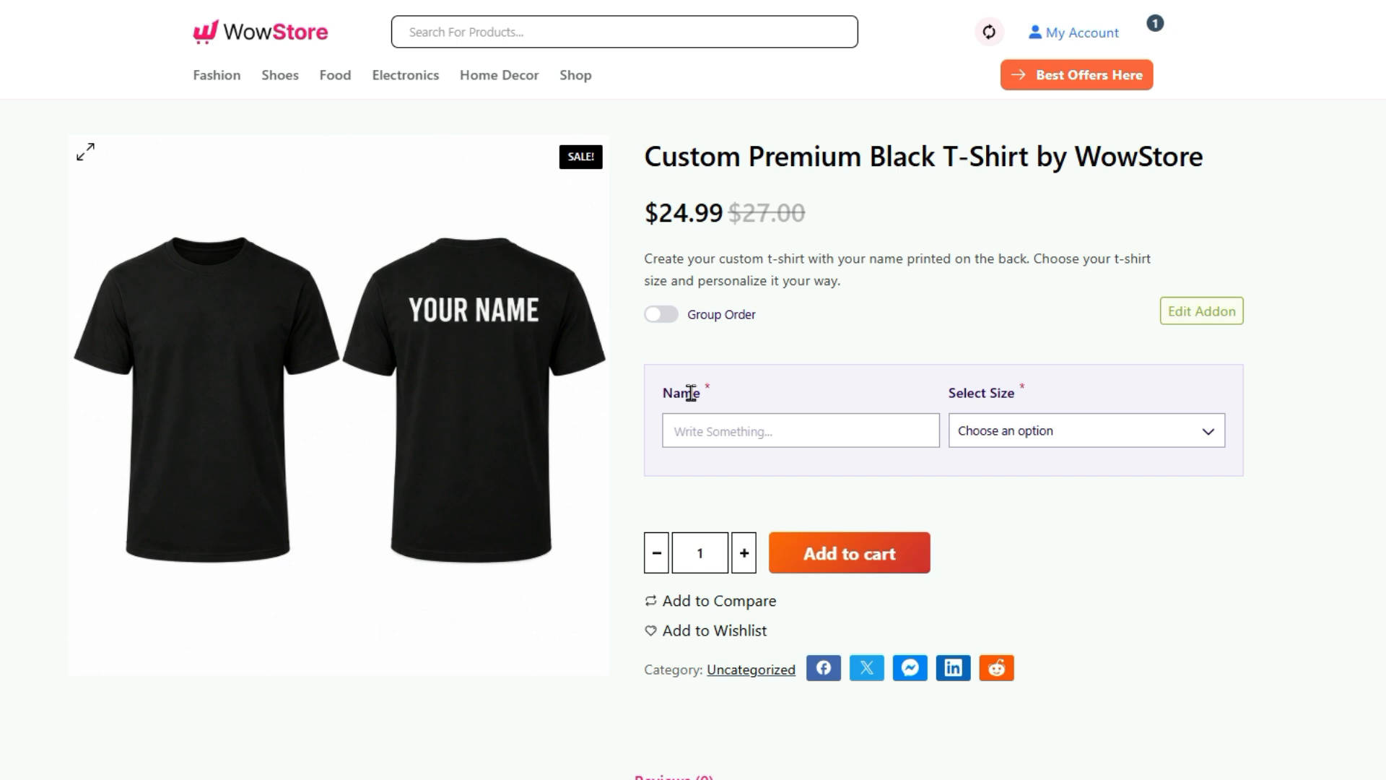
Toggle Group Order on and off on the product page, and review the Group Order switch's general settings in the option list editor.
{"action": "left_click", "coordinate": [667, 312]}
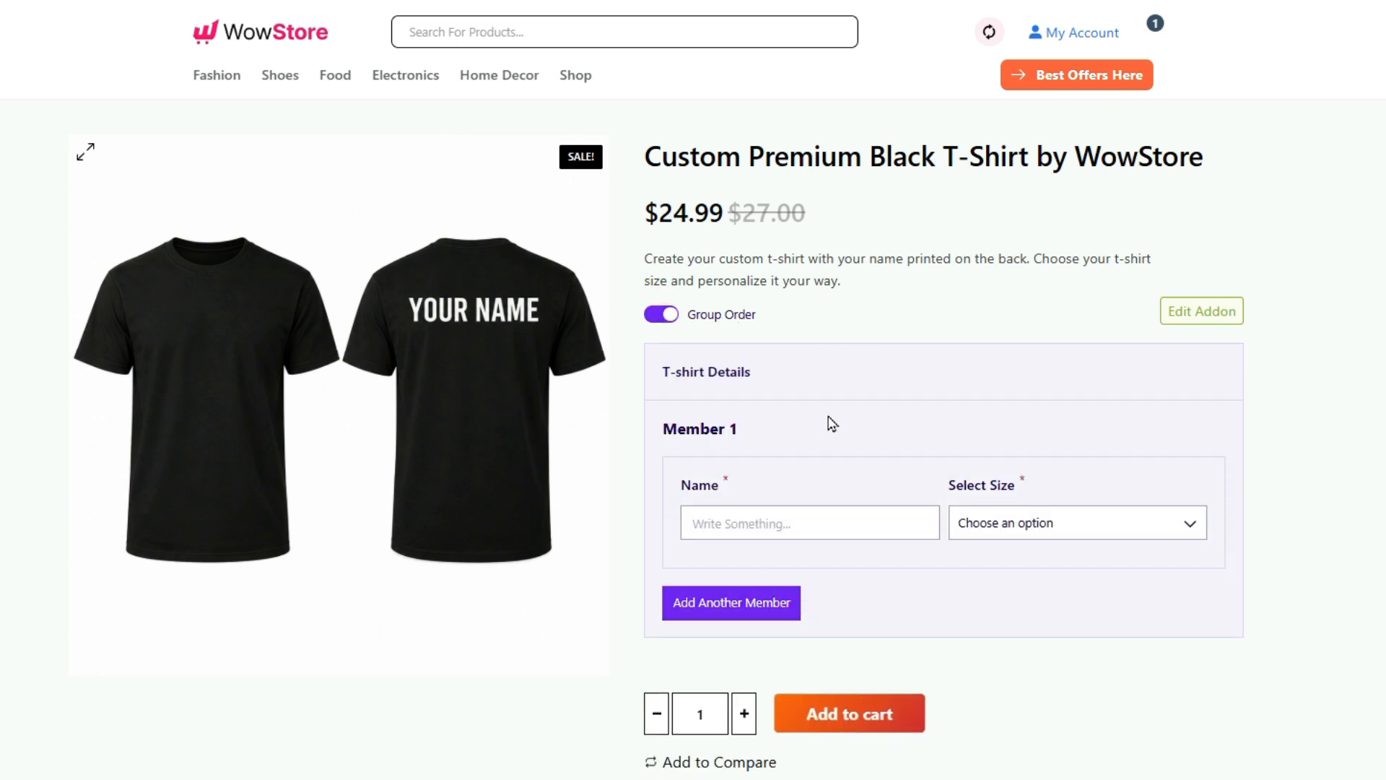
{"action": "left_click", "coordinate": [661, 314]}
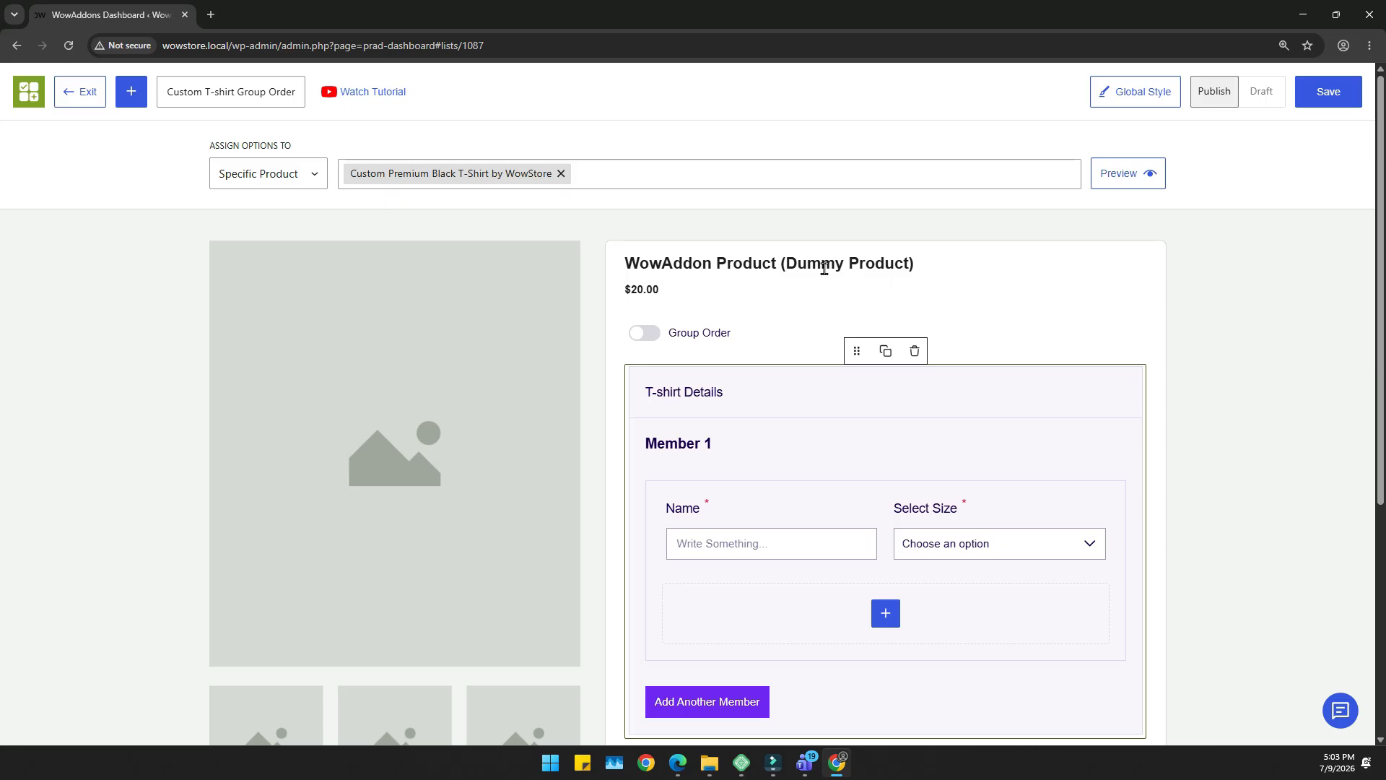
{"action": "left_click", "coordinate": [711, 328]}
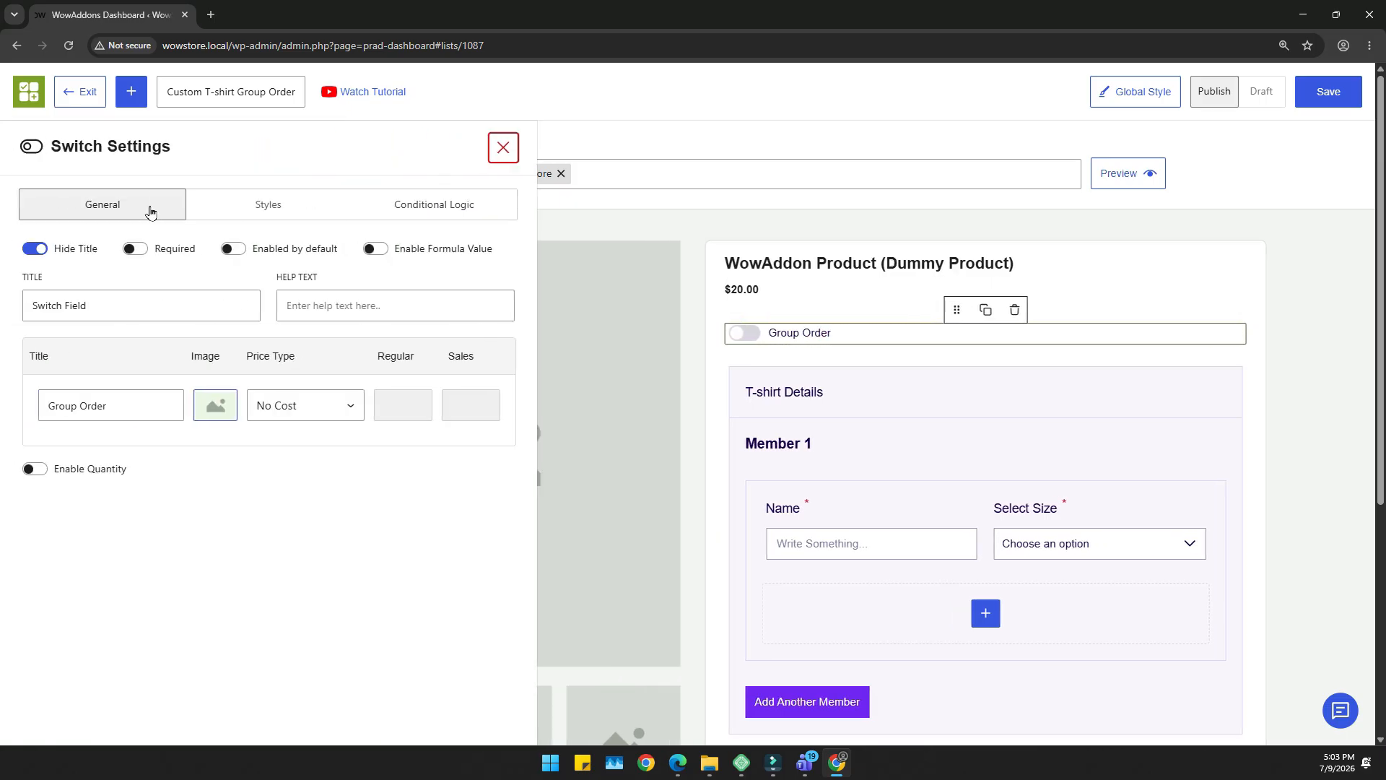
{"action": "left_click", "coordinate": [128, 405]}
Enable conditional logic for the T-shirt Details section with the action Show if all rules match.
{"action": "left_click", "coordinate": [850, 402]}
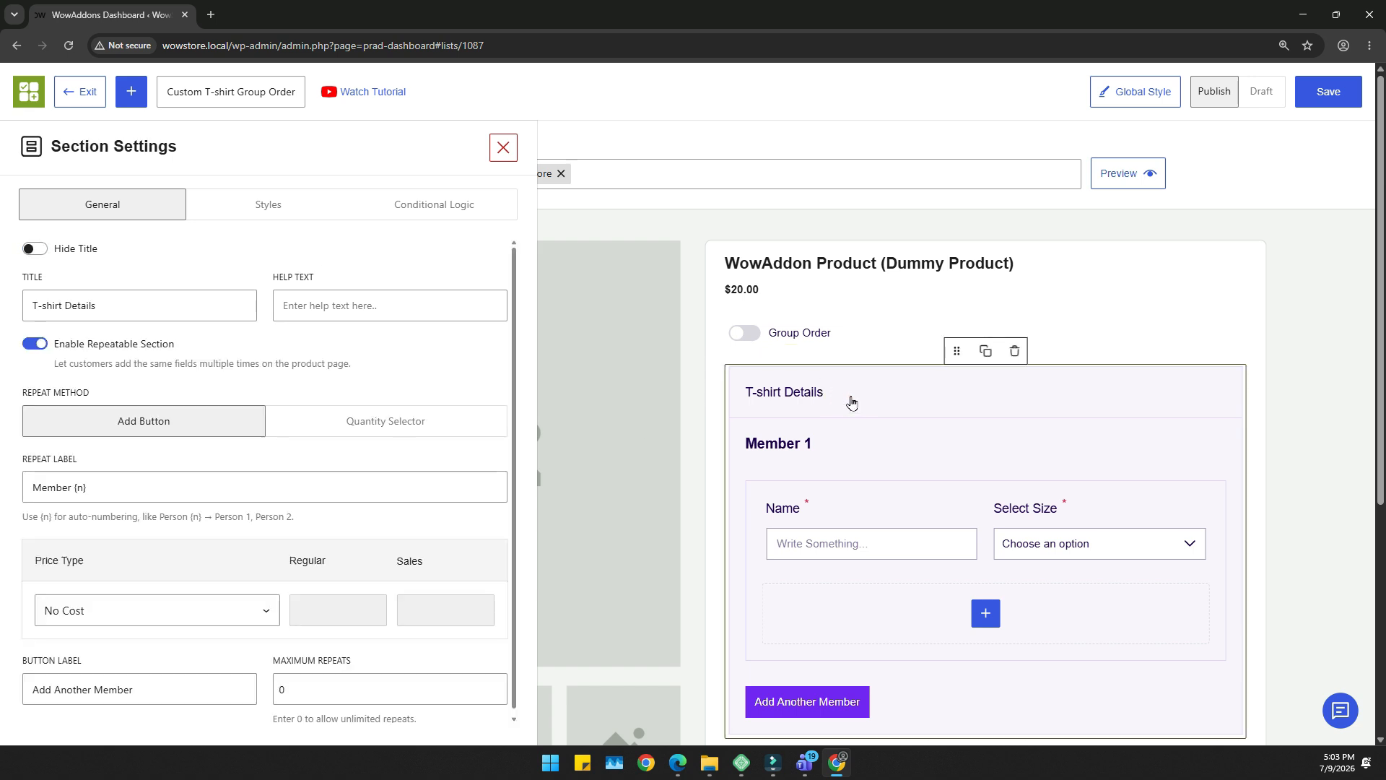
{"action": "left_click", "coordinate": [457, 209]}
{"action": "left_click", "coordinate": [40, 254]}
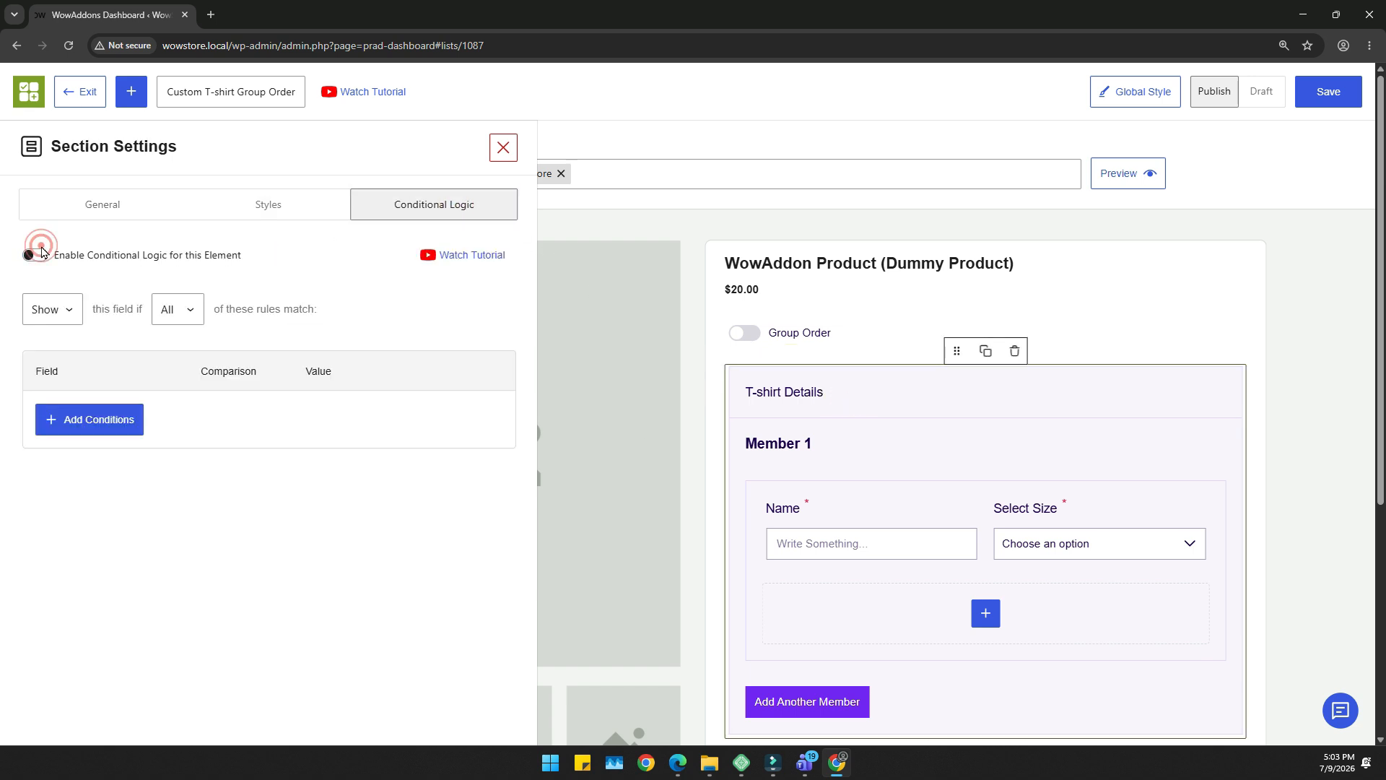
{"action": "left_click", "coordinate": [64, 318]}
{"action": "left_click", "coordinate": [63, 334]}
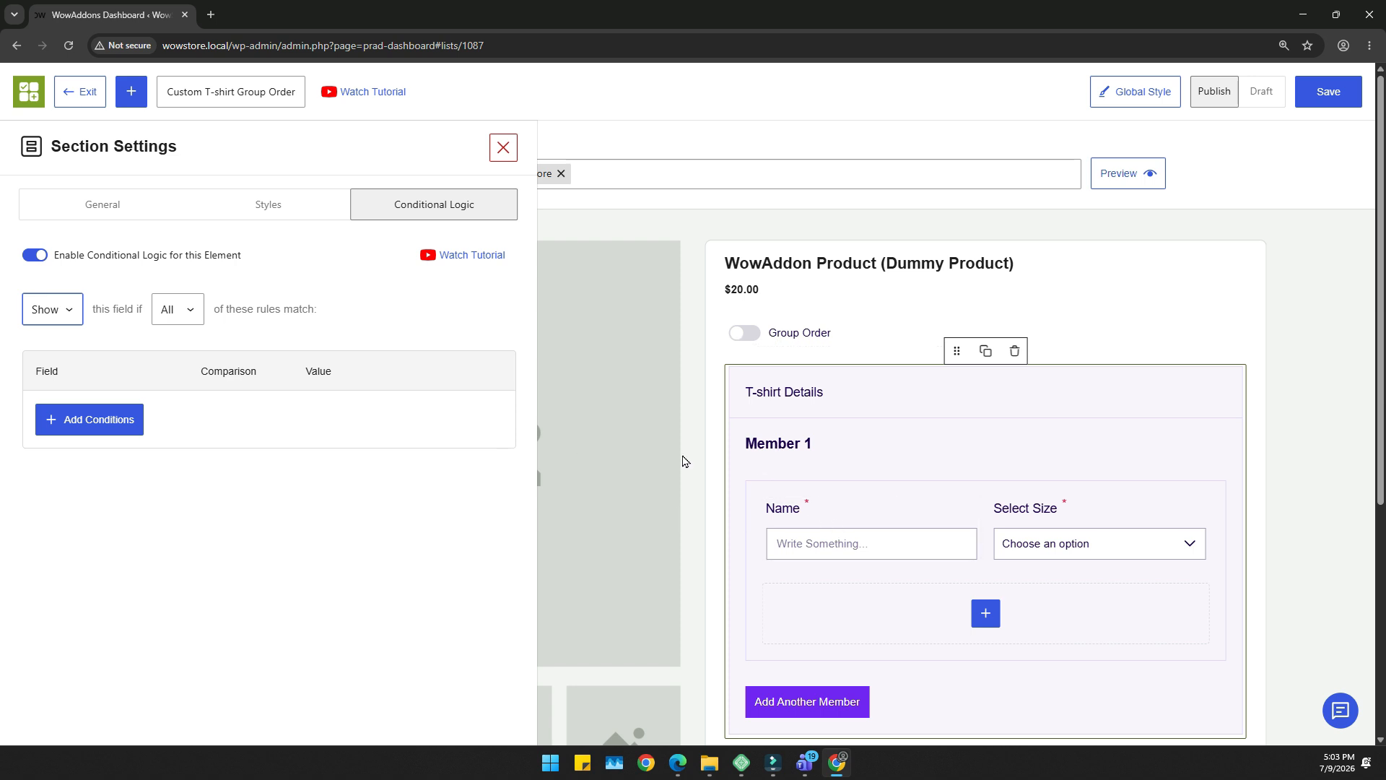
Add the condition Switch Field Is True to the T-shirt Details section and save the option list.
{"action": "left_click", "coordinate": [108, 421]}
{"action": "left_click", "coordinate": [99, 419]}
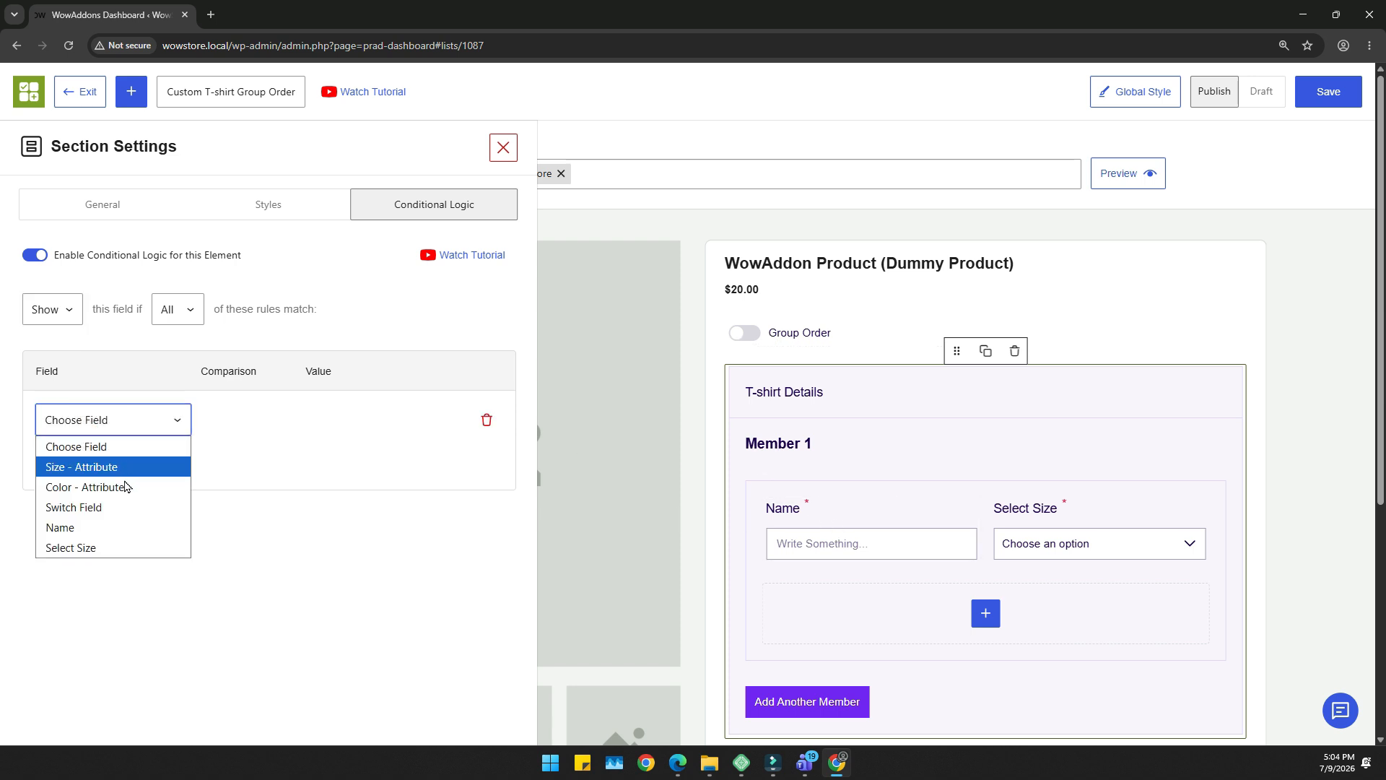
{"action": "left_click", "coordinate": [123, 507]}
{"action": "left_click", "coordinate": [264, 422]}
{"action": "left_click", "coordinate": [273, 457]}
{"action": "left_click", "coordinate": [370, 426]}
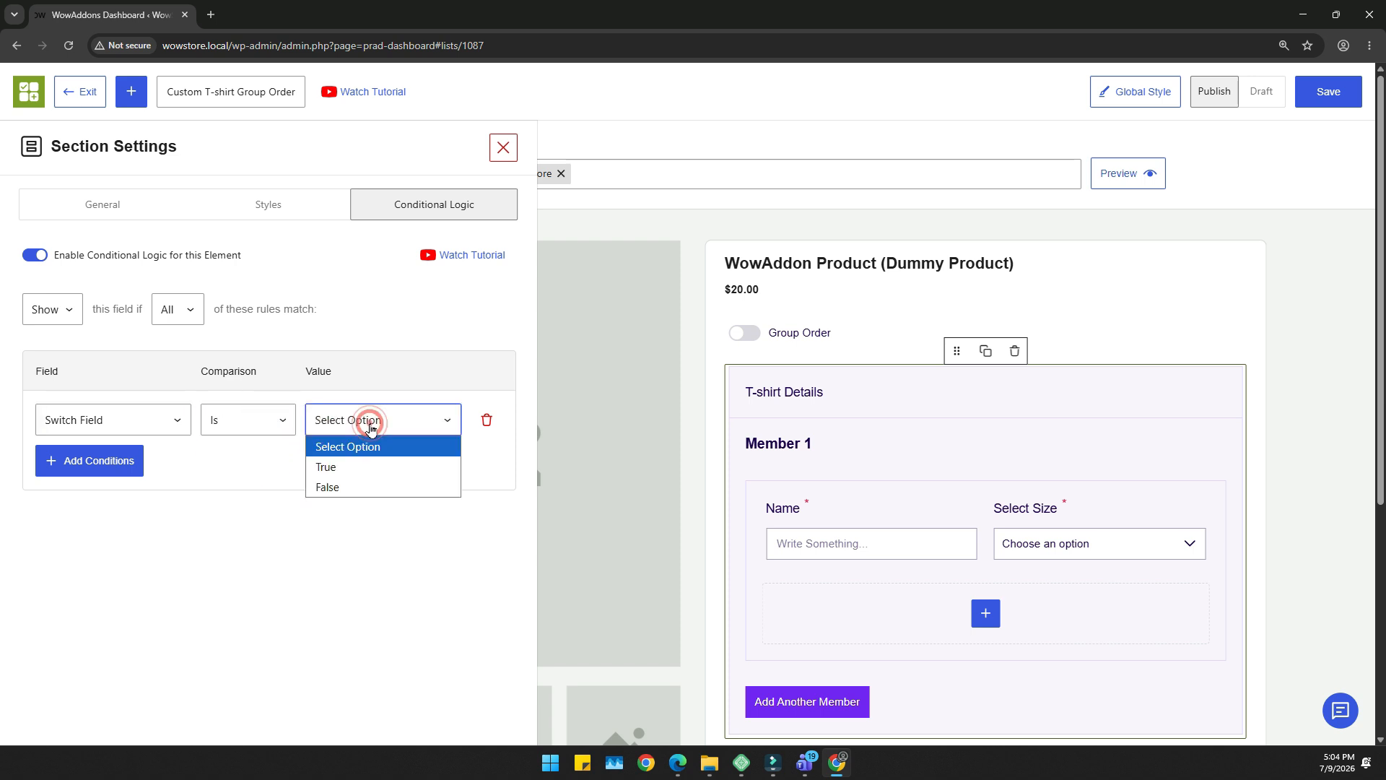
{"action": "left_click", "coordinate": [366, 466]}
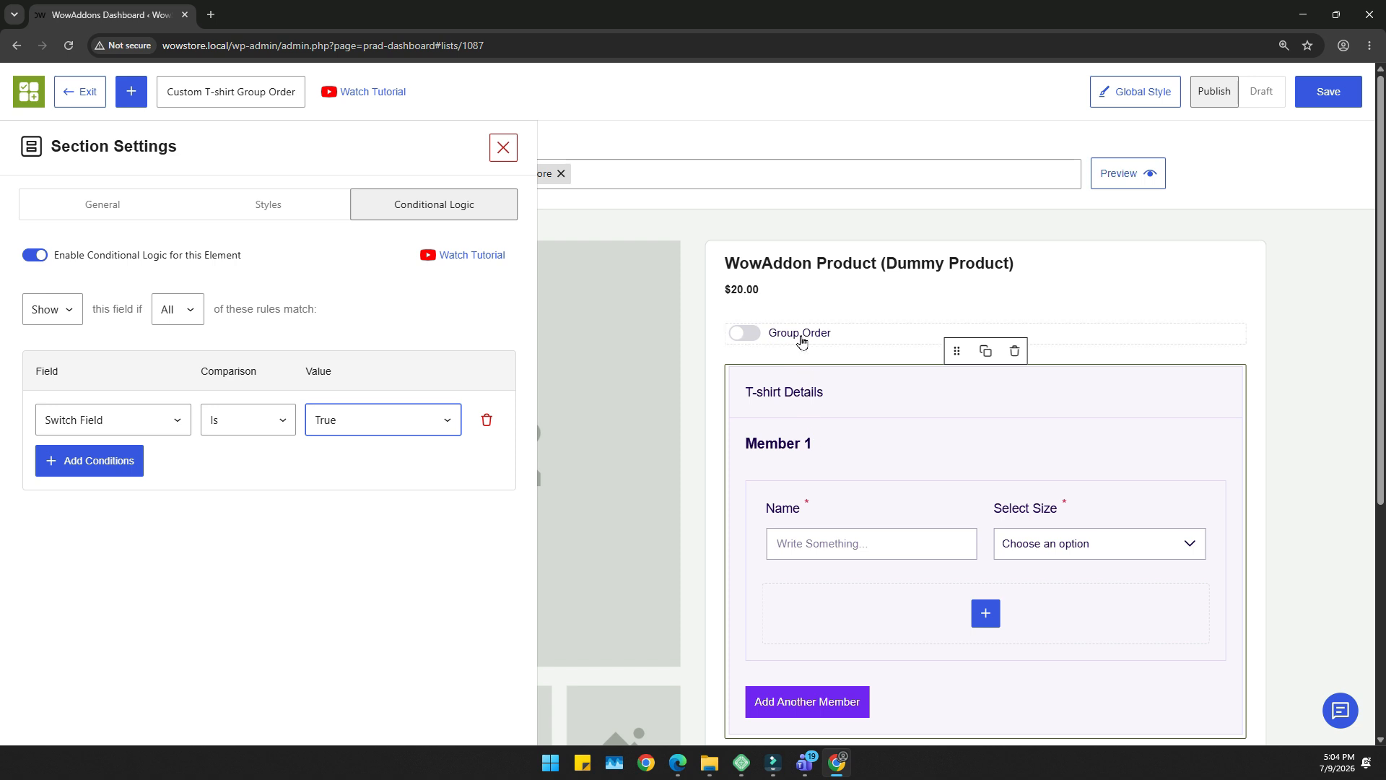
{"action": "left_click", "coordinate": [1332, 92]}
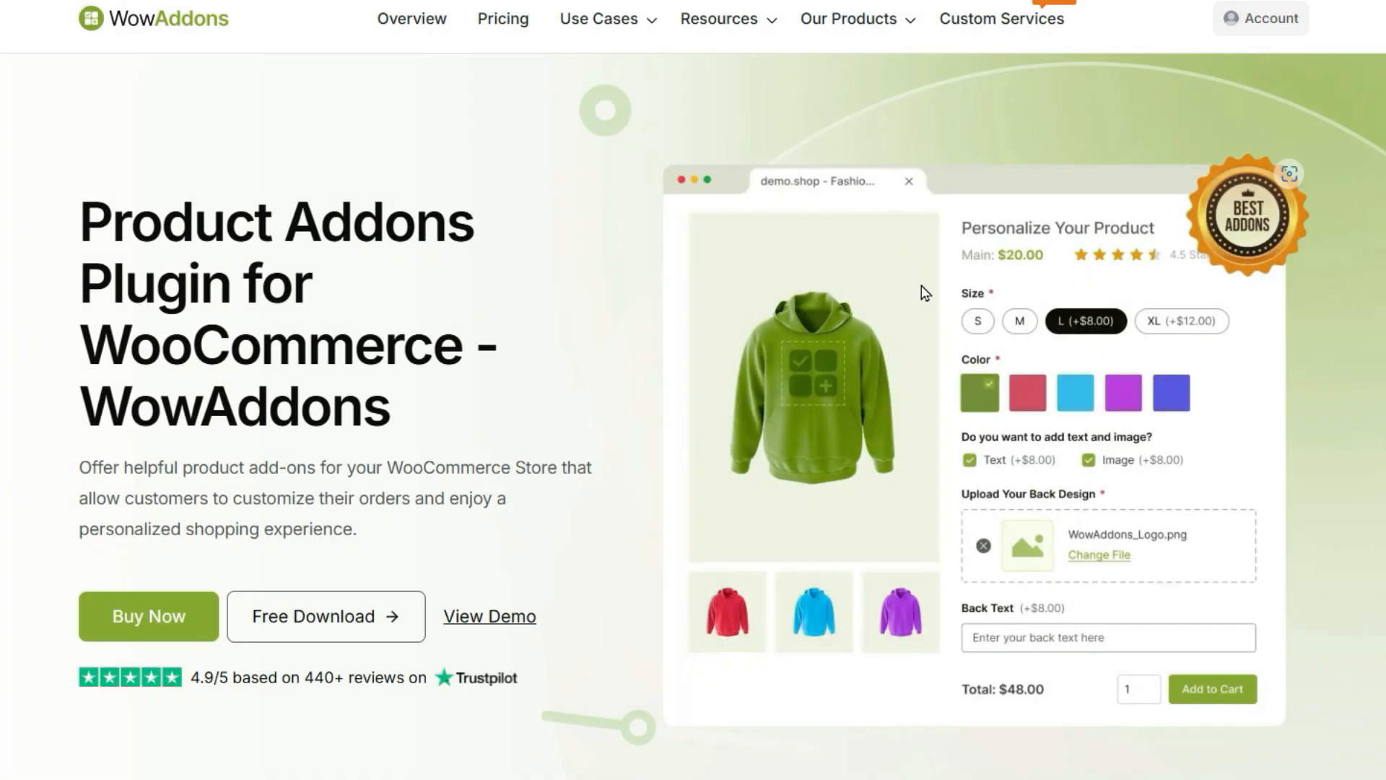
{"action": "scroll", "coordinate": [924, 293], "scroll_direction": "down", "scroll_amount": 6}
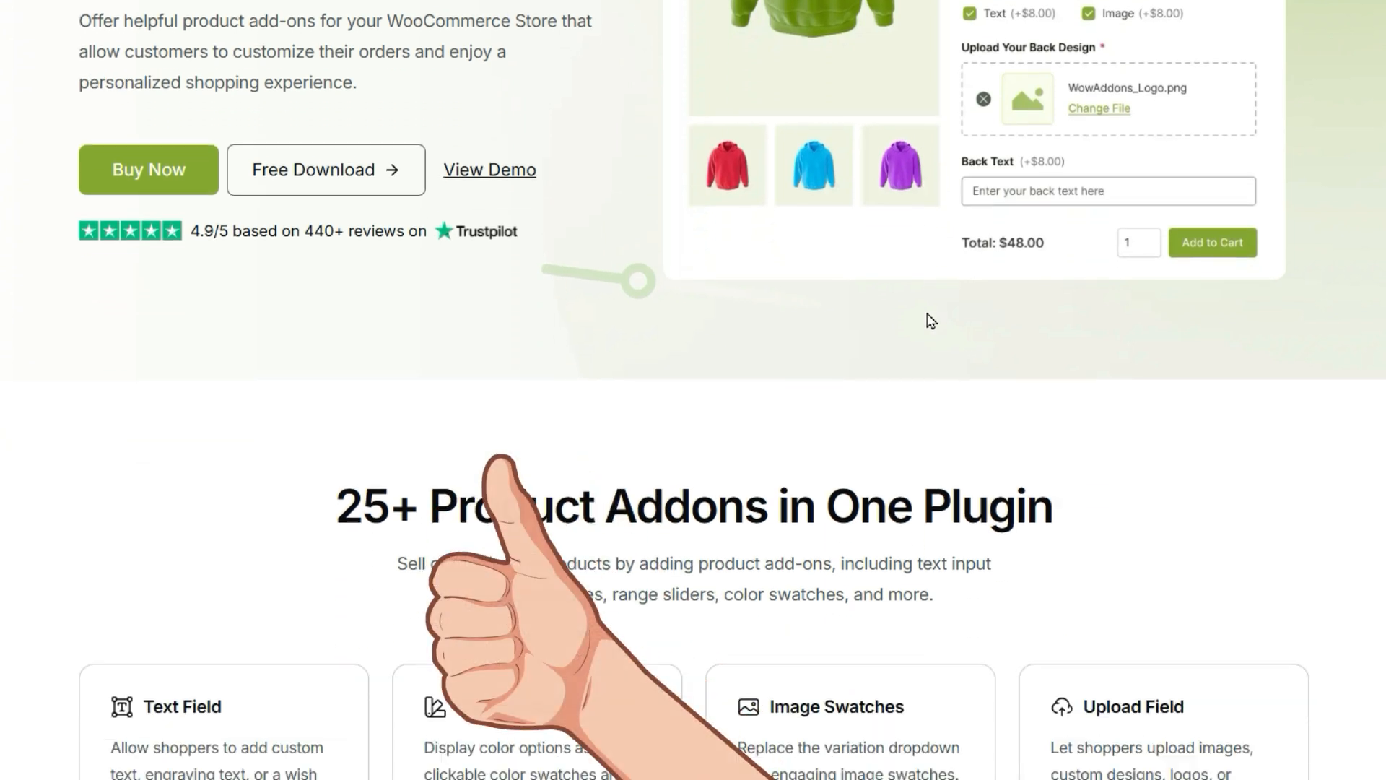
Review the WowAddons product page from its add-on field types and core features through the Pro plans to the money-back guarantee.
{"action": "scroll", "coordinate": [931, 320], "scroll_direction": "down", "scroll_amount": 6}
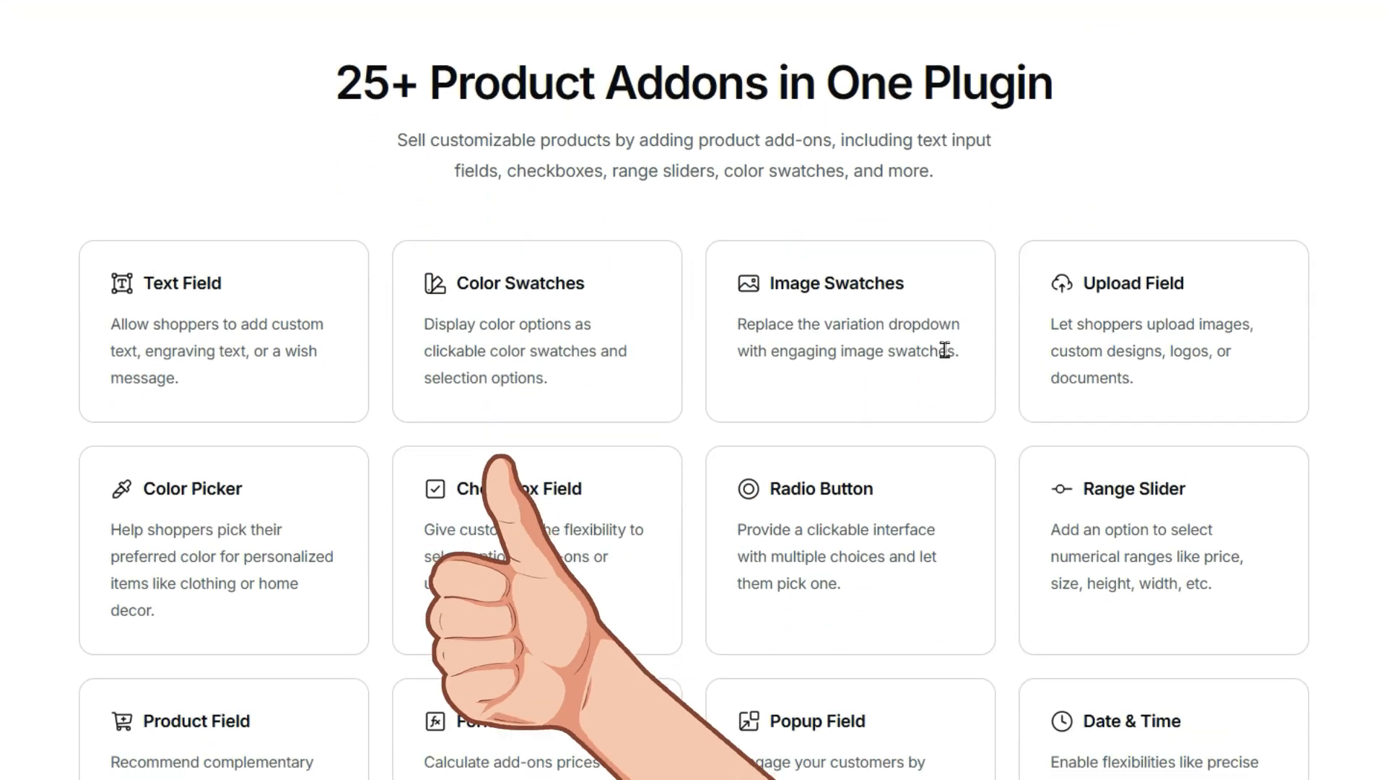
{"action": "scroll", "coordinate": [950, 363], "scroll_direction": "down", "scroll_amount": 6}
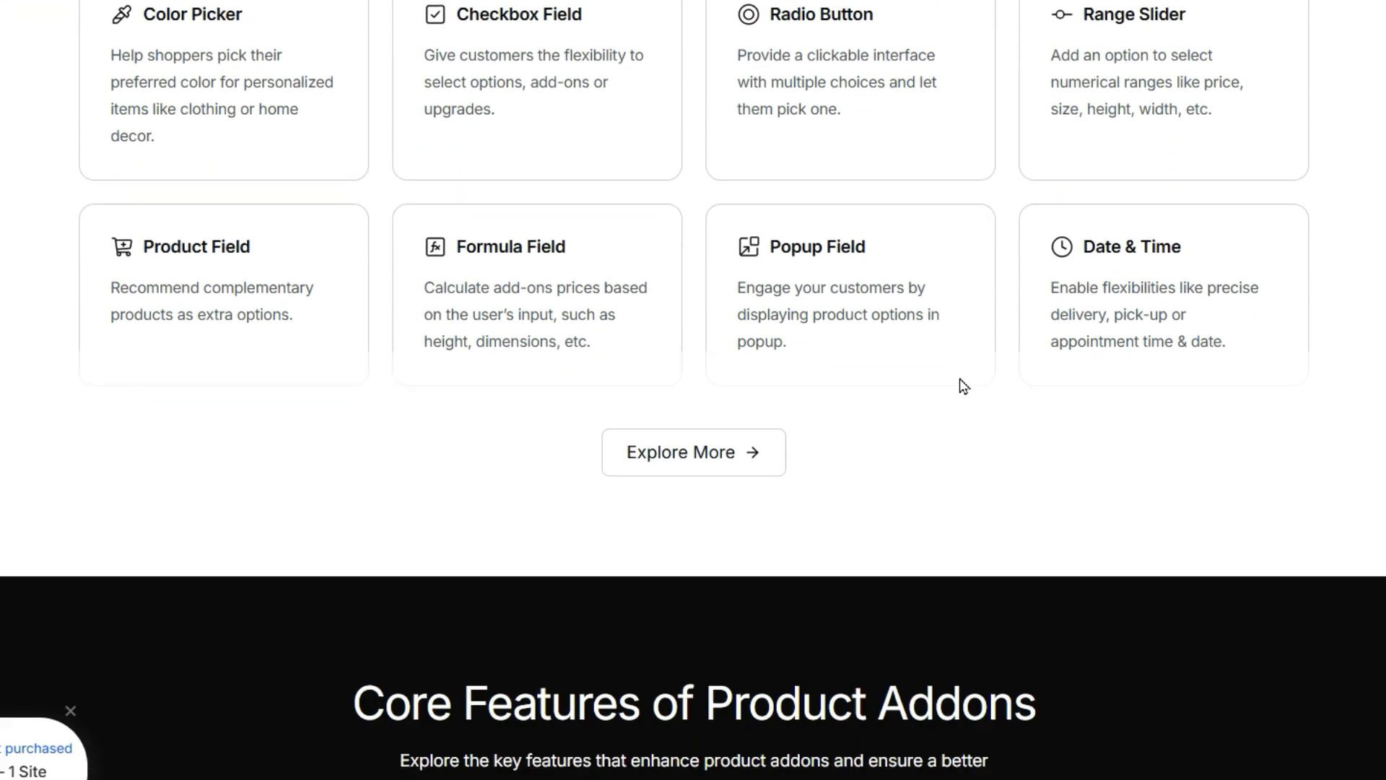
{"action": "scroll", "coordinate": [964, 386], "scroll_direction": "down", "scroll_amount": 7}
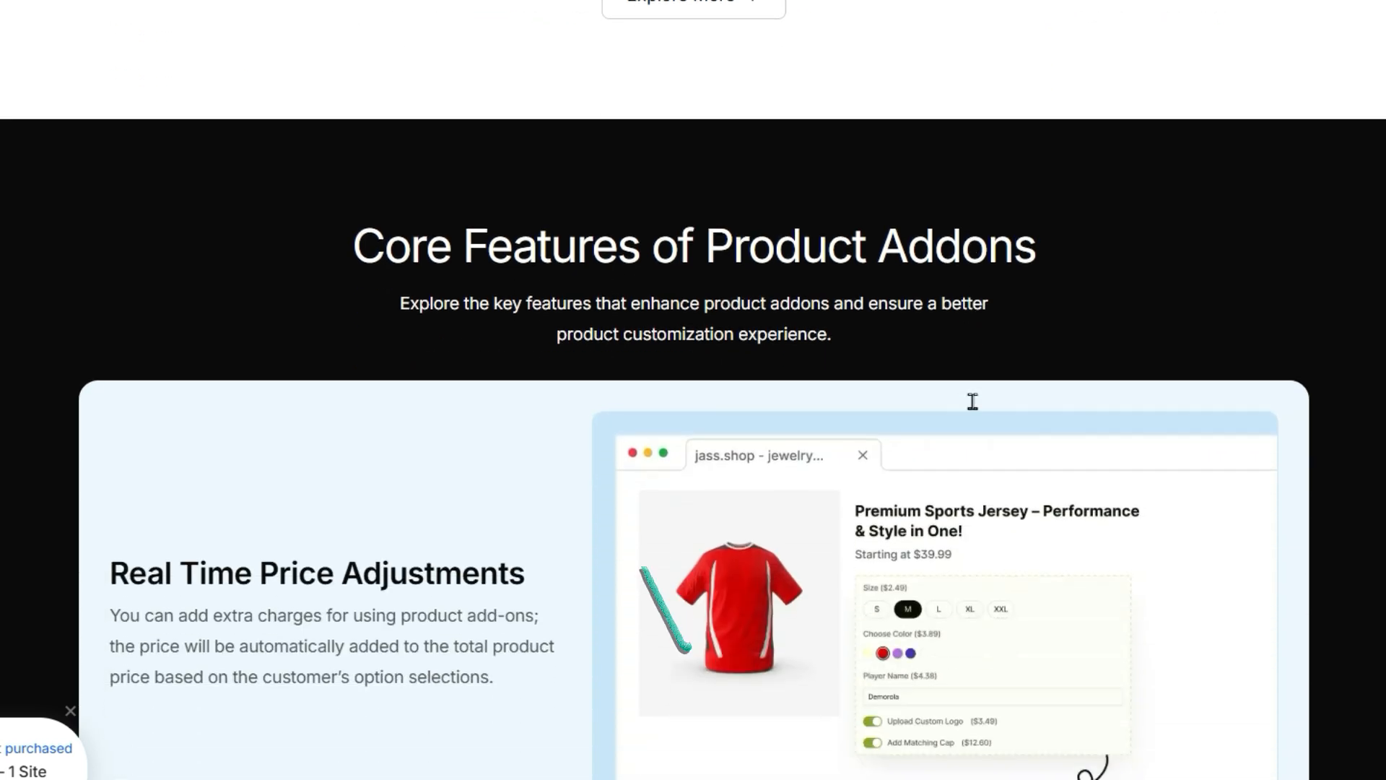
{"action": "scroll", "coordinate": [978, 410], "scroll_direction": "down", "scroll_amount": 7}
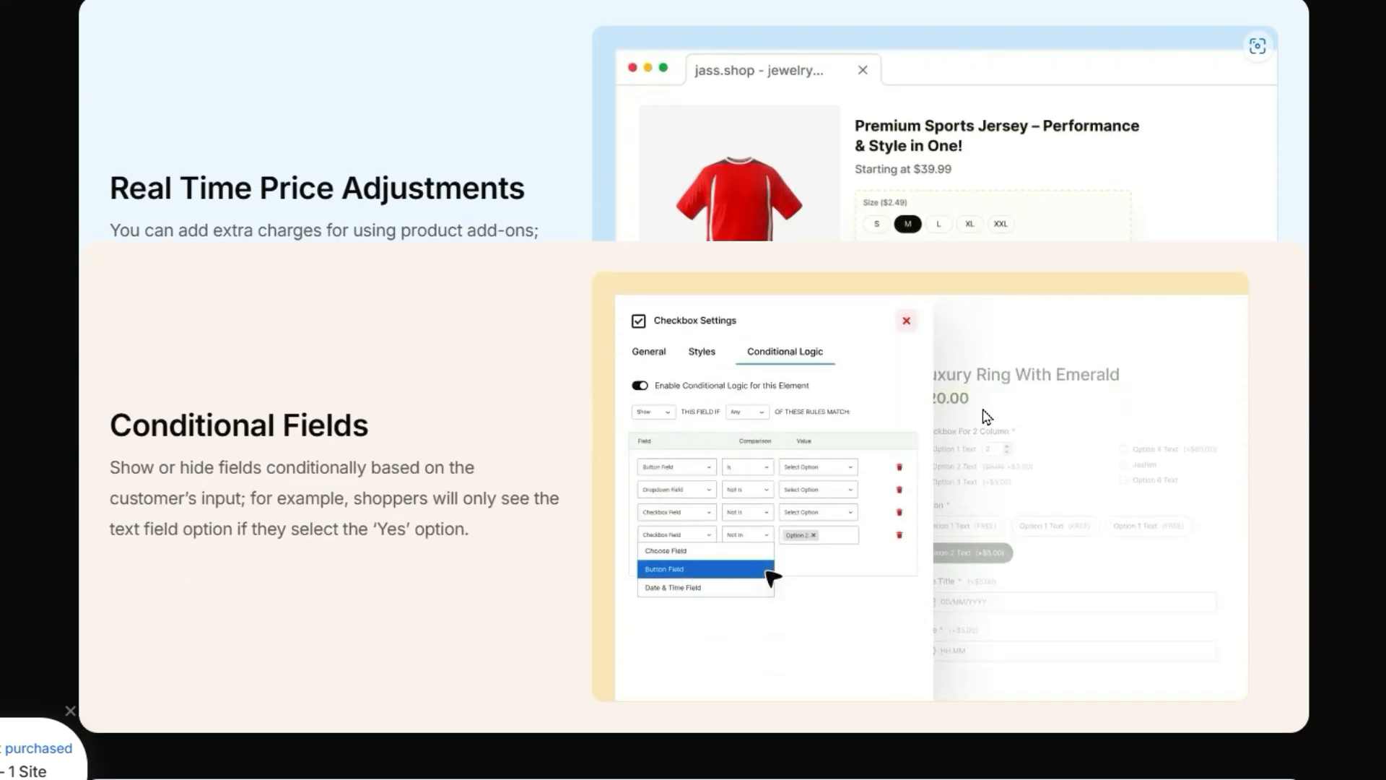
{"action": "scroll", "coordinate": [987, 417], "scroll_direction": "down", "scroll_amount": 9}
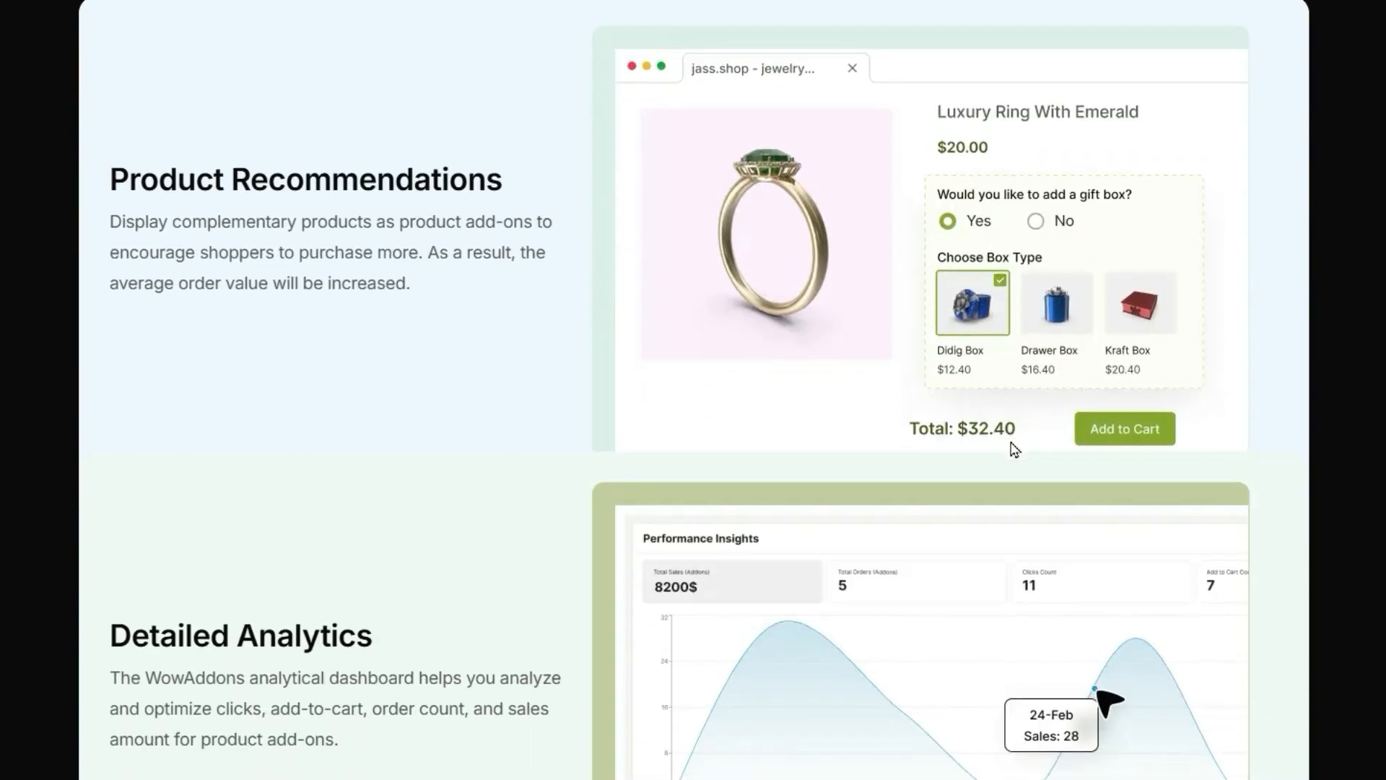
{"action": "scroll", "coordinate": [1019, 454], "scroll_direction": "down", "scroll_amount": 10}
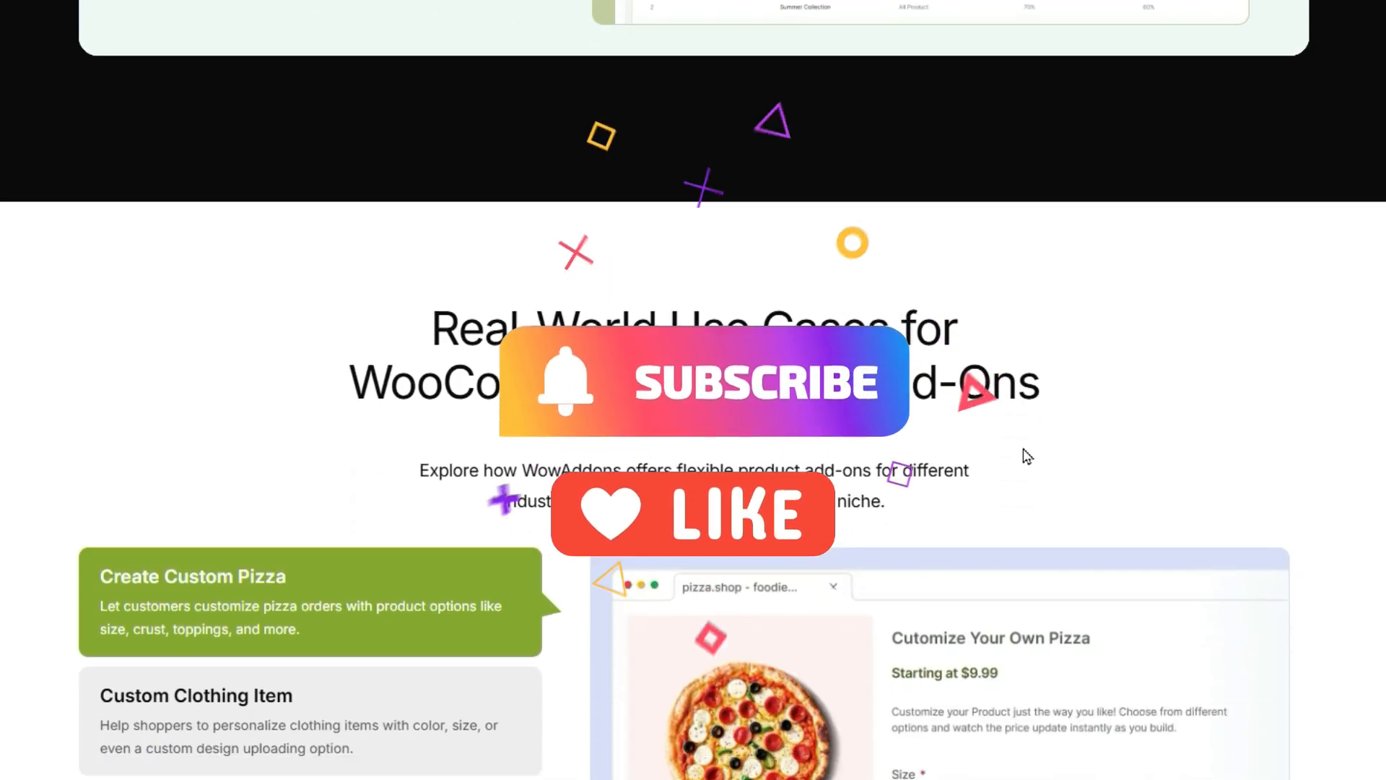
{"action": "scroll", "coordinate": [1026, 452], "scroll_direction": "down", "scroll_amount": 8}
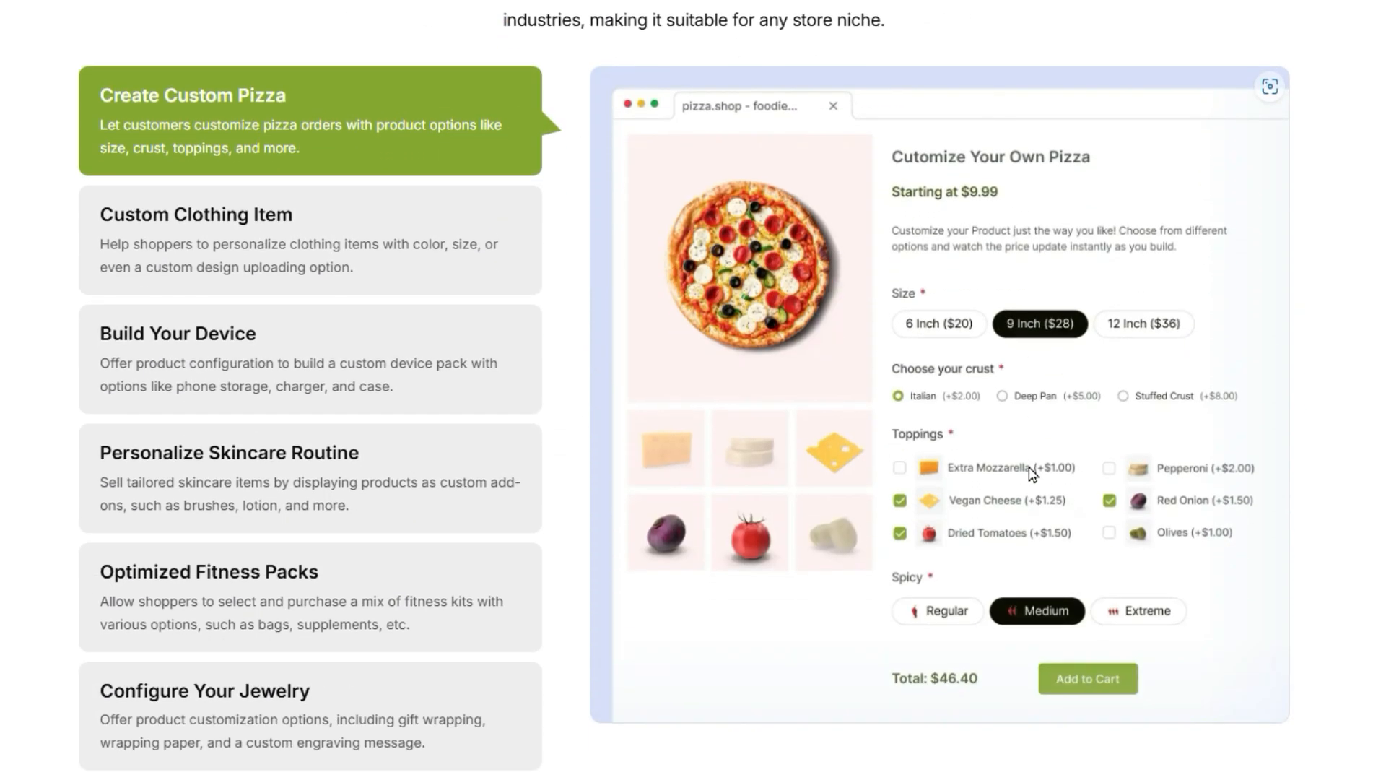
{"action": "scroll", "coordinate": [1034, 474], "scroll_direction": "down", "scroll_amount": 10}
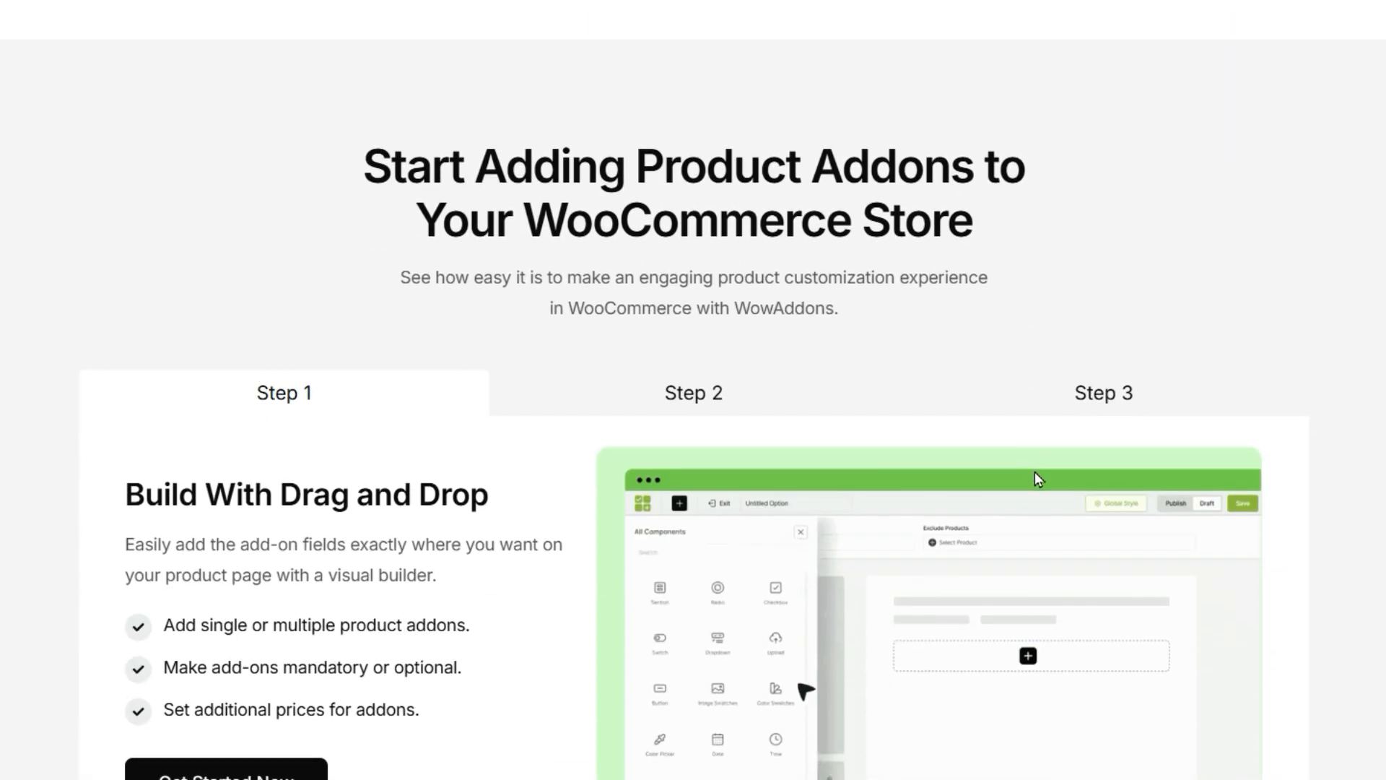
{"action": "scroll", "coordinate": [1047, 498], "scroll_direction": "down", "scroll_amount": 10}
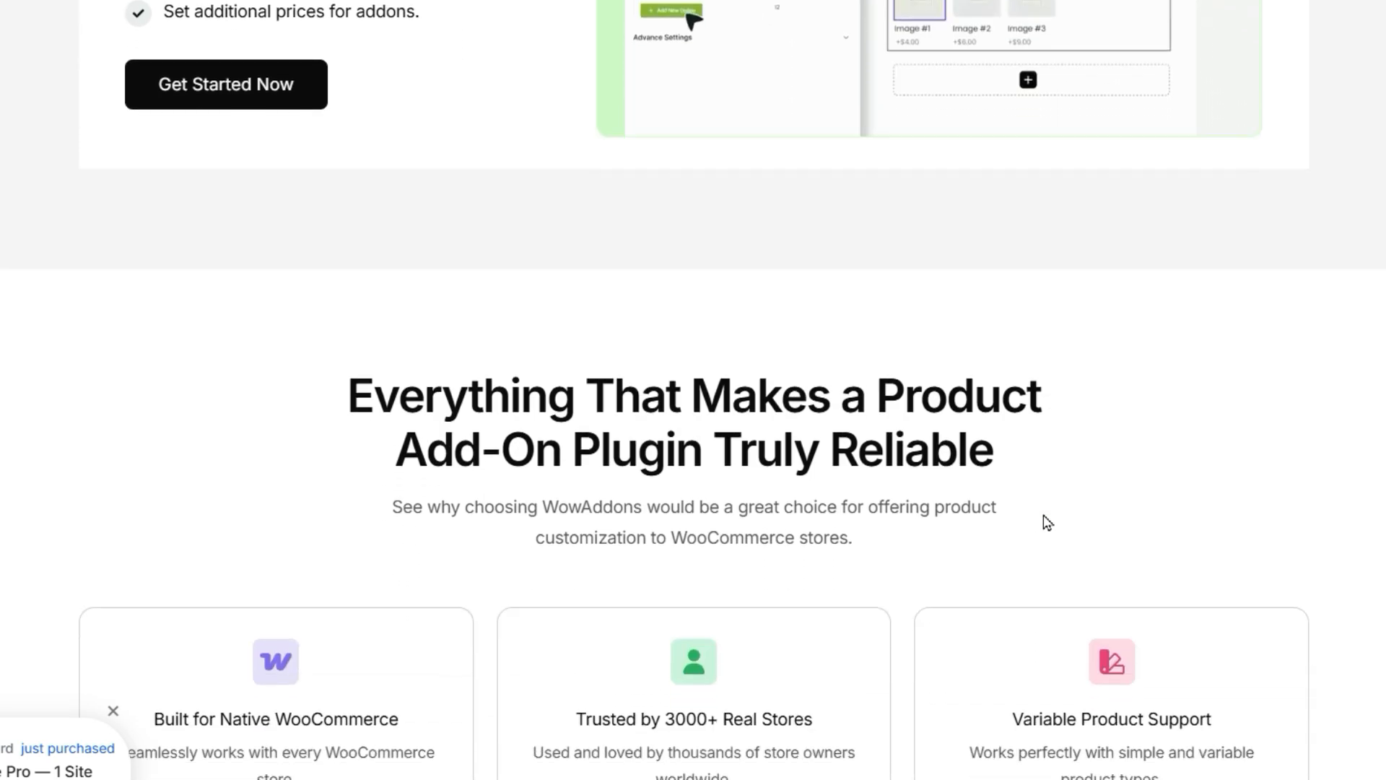
{"action": "scroll", "coordinate": [1046, 525], "scroll_direction": "down", "scroll_amount": 8}
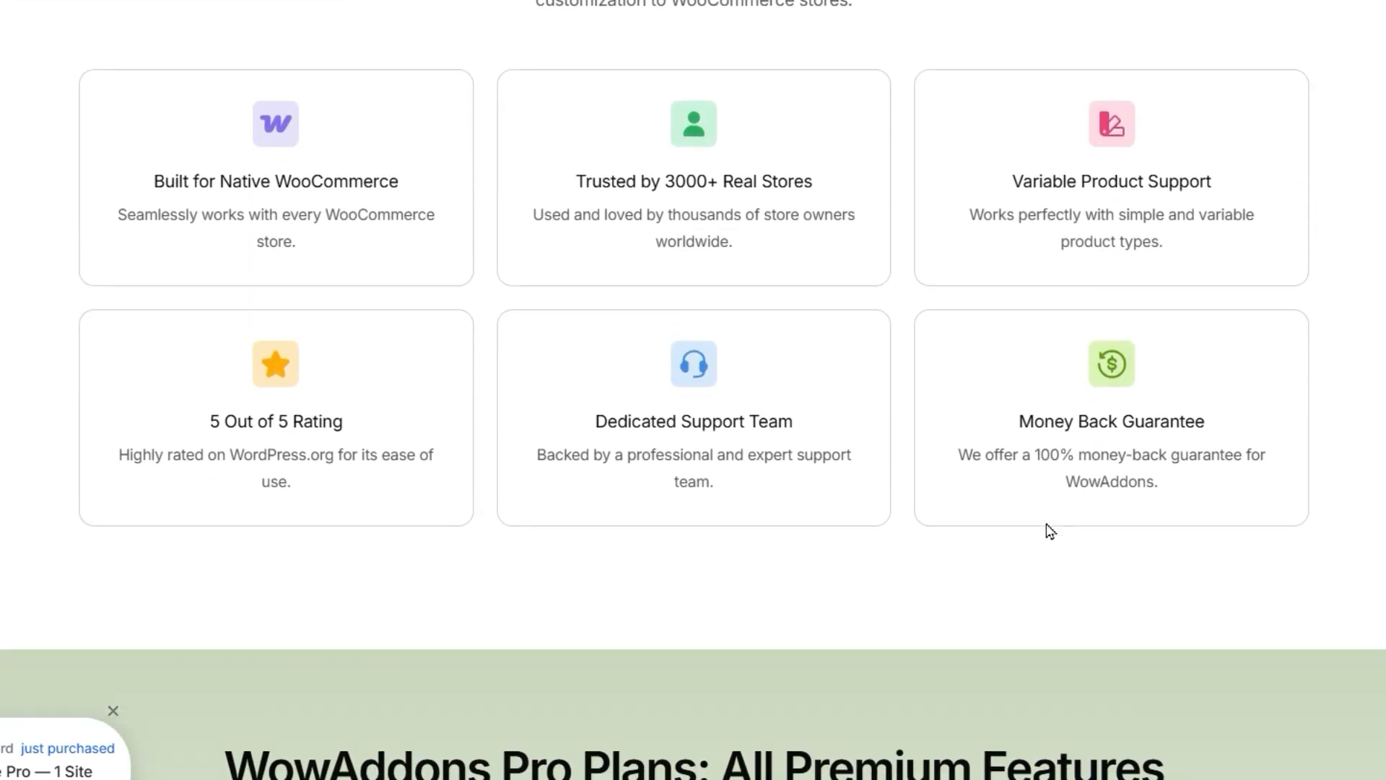
{"action": "scroll", "coordinate": [1046, 527], "scroll_direction": "down", "scroll_amount": 8}
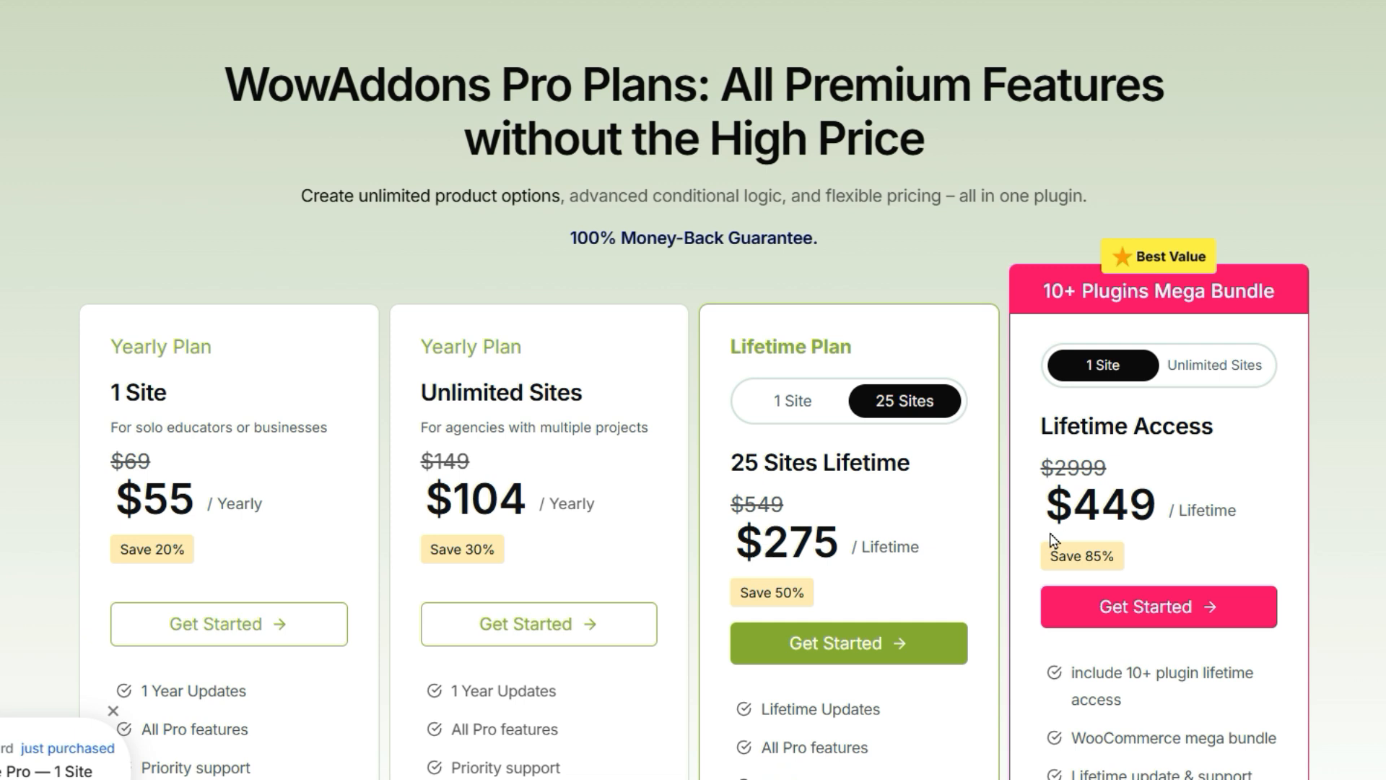
{"action": "scroll", "coordinate": [1055, 543], "scroll_direction": "down", "scroll_amount": 8}
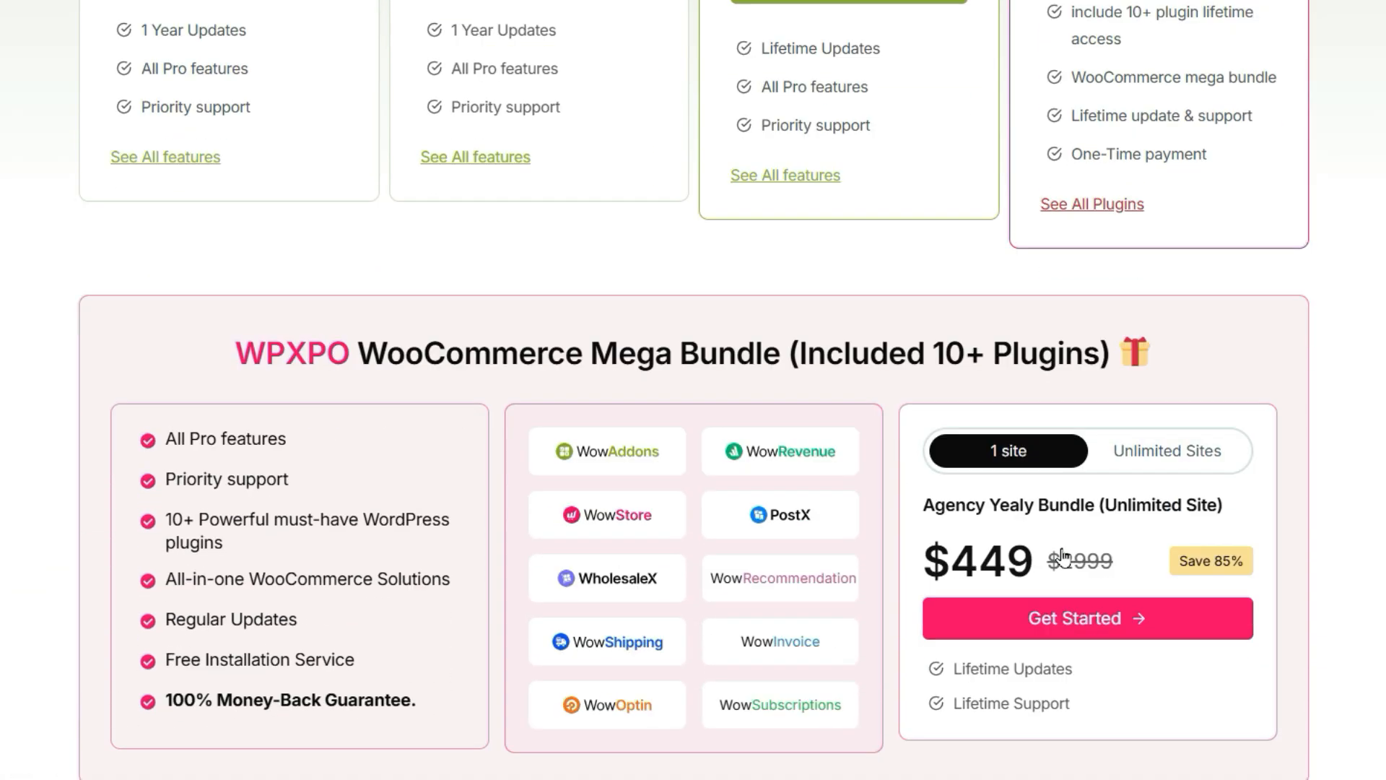
{"action": "scroll", "coordinate": [1063, 556], "scroll_direction": "down", "scroll_amount": 8}
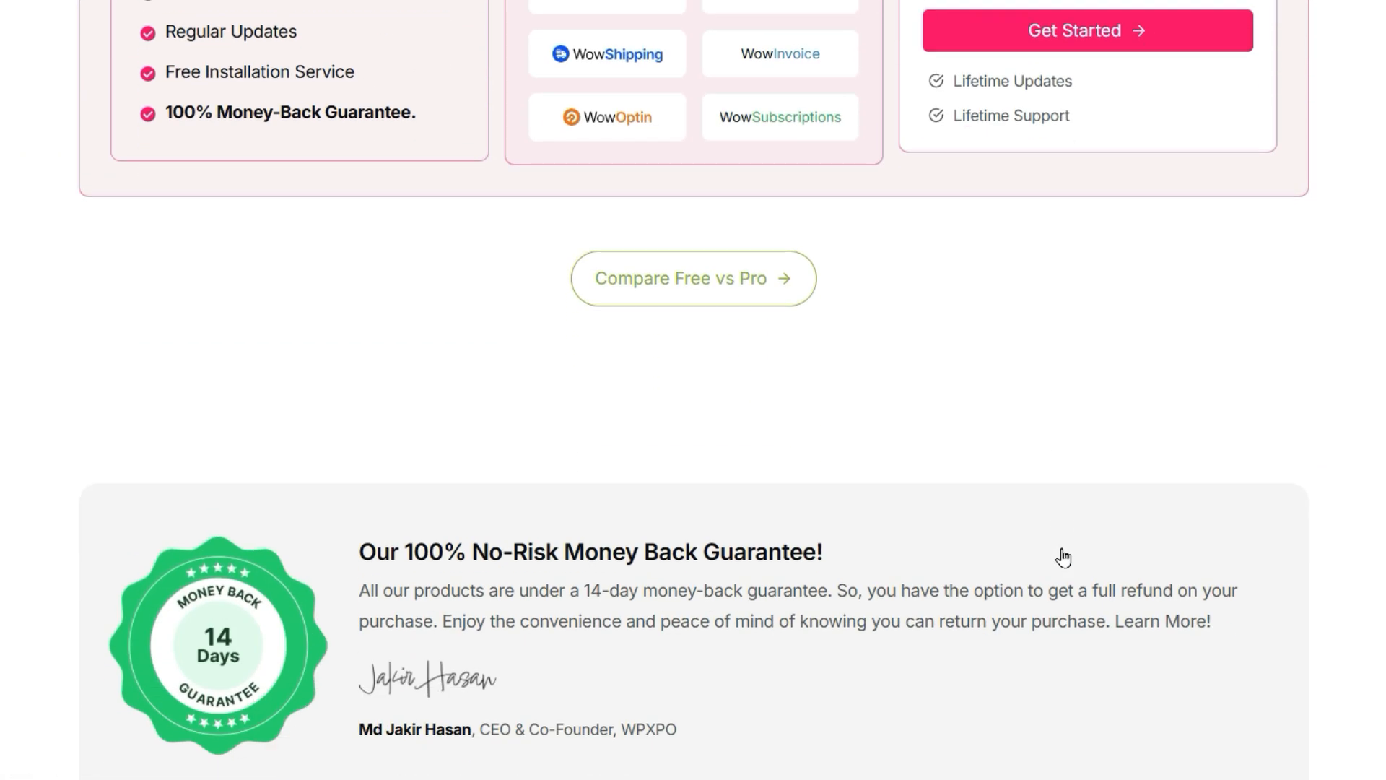